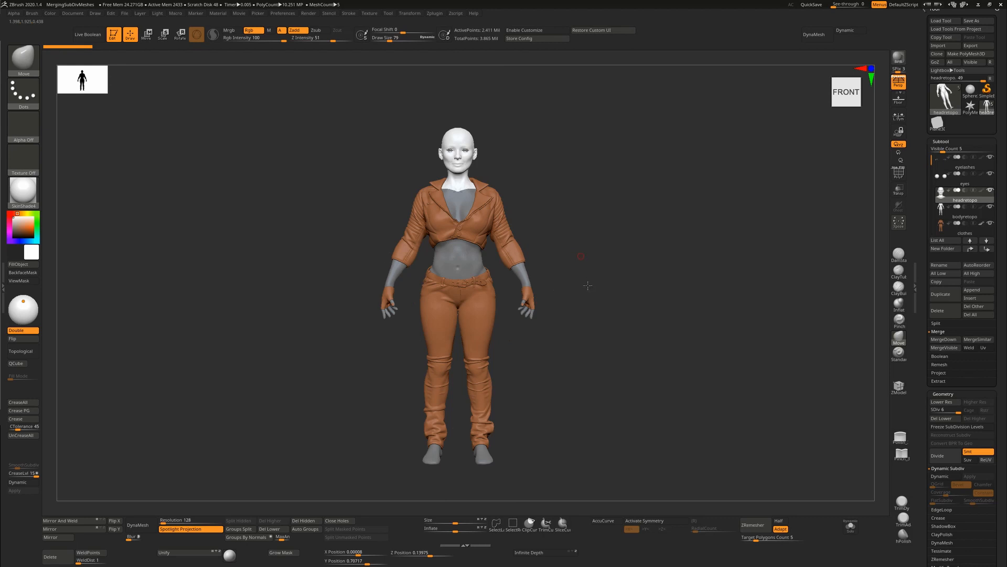
# Examine the figure's head, chest and hand areas, and compare the subdivision levels of the headretopo and bodyretopo subtools
pyautogui.keyDown('ctrl'); pyautogui.moveTo(590, 361); pyautogui.dragTo(466, 251, button='right'); pyautogui.keyUp('ctrl')
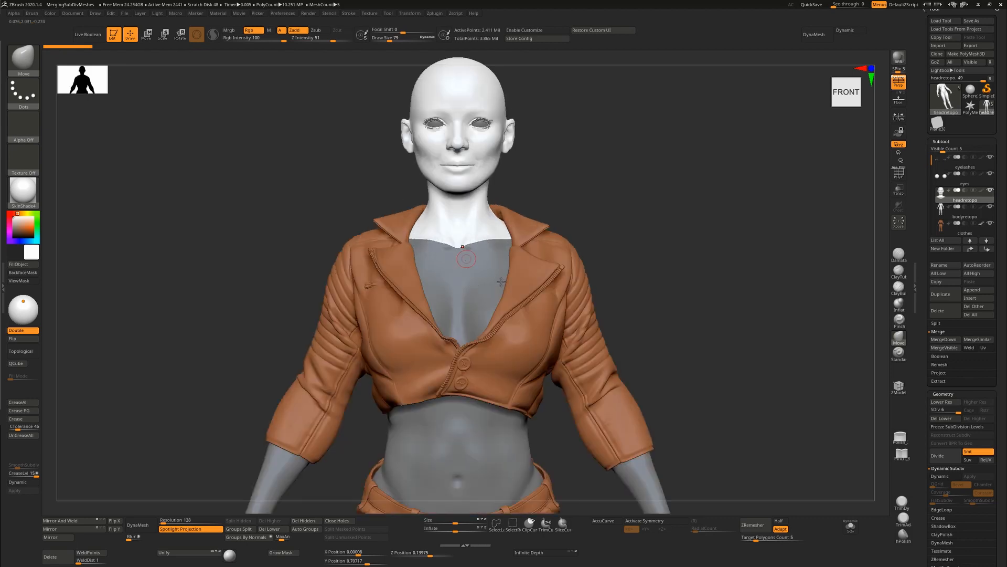
pyautogui.keyDown('ctrl'); pyautogui.moveTo(502, 281); pyautogui.dragTo(499, 308, button='right'); pyautogui.keyUp('ctrl')
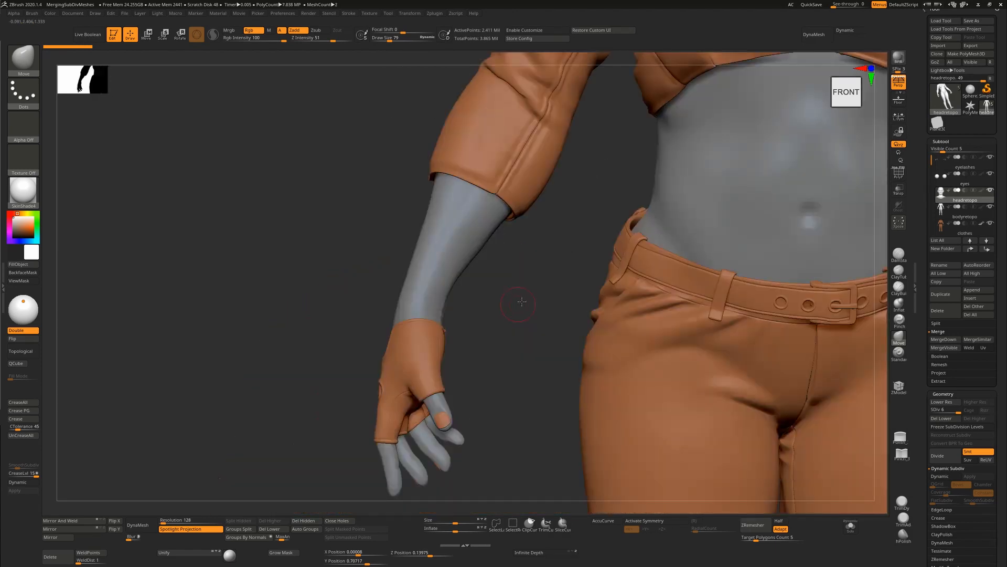
pyautogui.moveTo(549, 259); pyautogui.dragTo(556, 252)
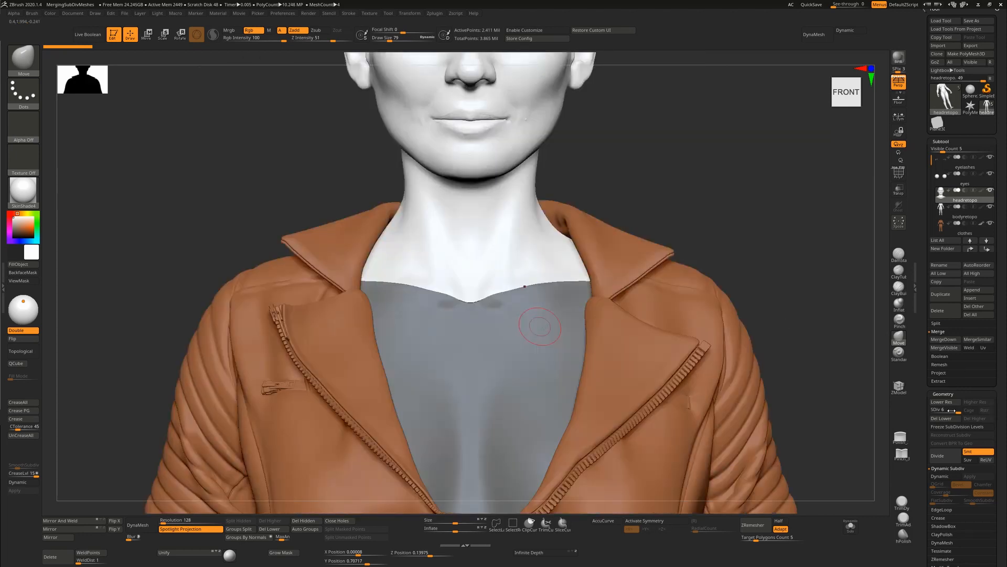
pyautogui.keyDown('alt'); pyautogui.click(540, 326); pyautogui.keyUp('alt')
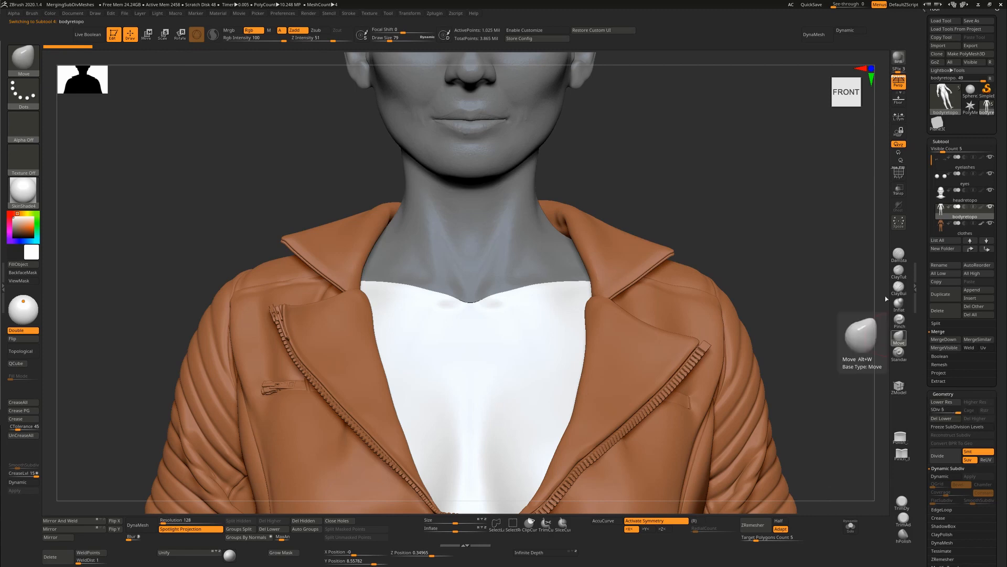
pyautogui.click(946, 197)
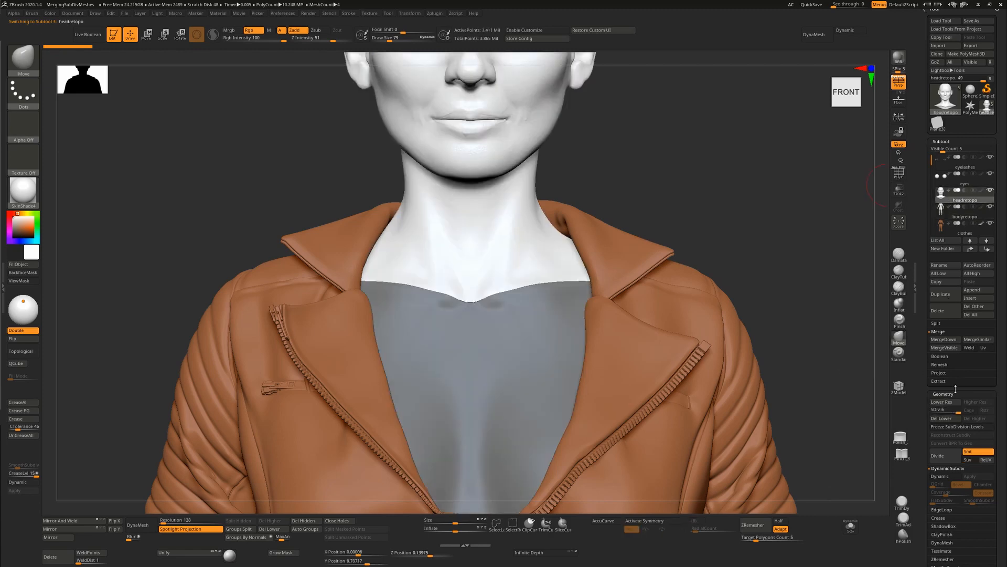
pyautogui.click(946, 213)
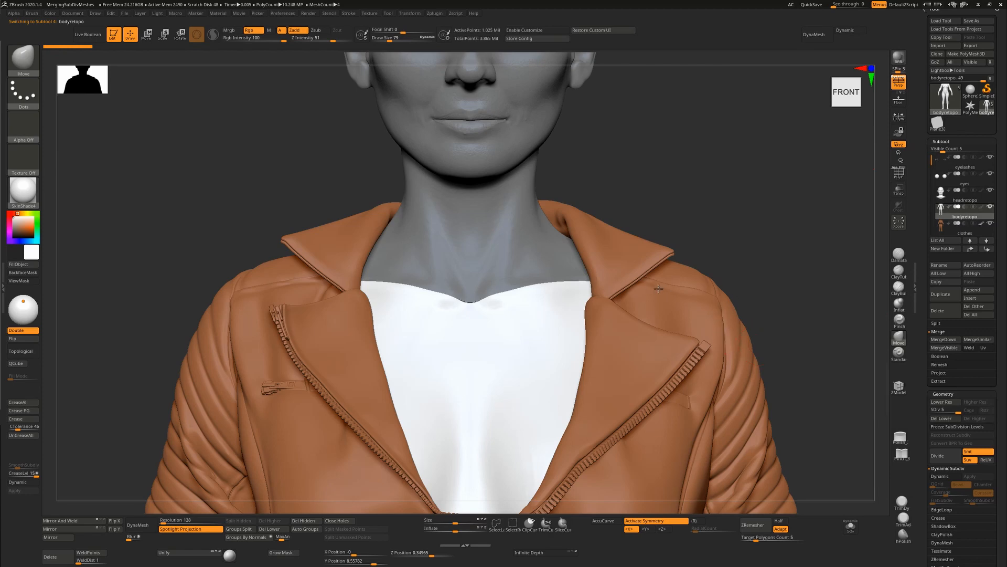
pyautogui.keyDown('ctrl'); pyautogui.moveTo(658, 289); pyautogui.dragTo(670, 274, button='right'); pyautogui.keyUp('ctrl')
pyautogui.keyDown('ctrl'); pyautogui.moveTo(634, 316); pyautogui.dragTo(639, 328, button='right'); pyautogui.keyUp('ctrl')
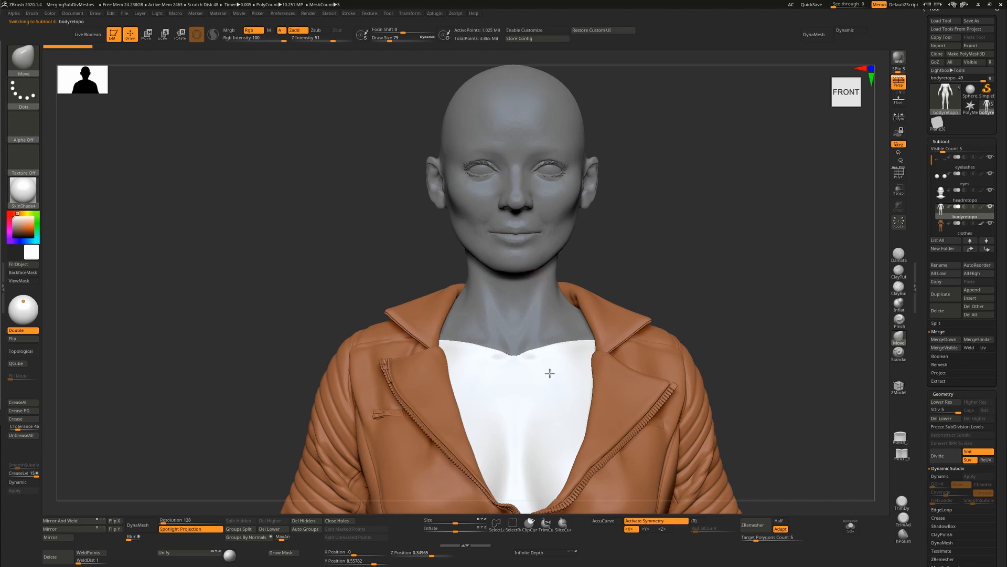
pyautogui.keyDown('alt'); pyautogui.click(553, 375); pyautogui.keyUp('alt')
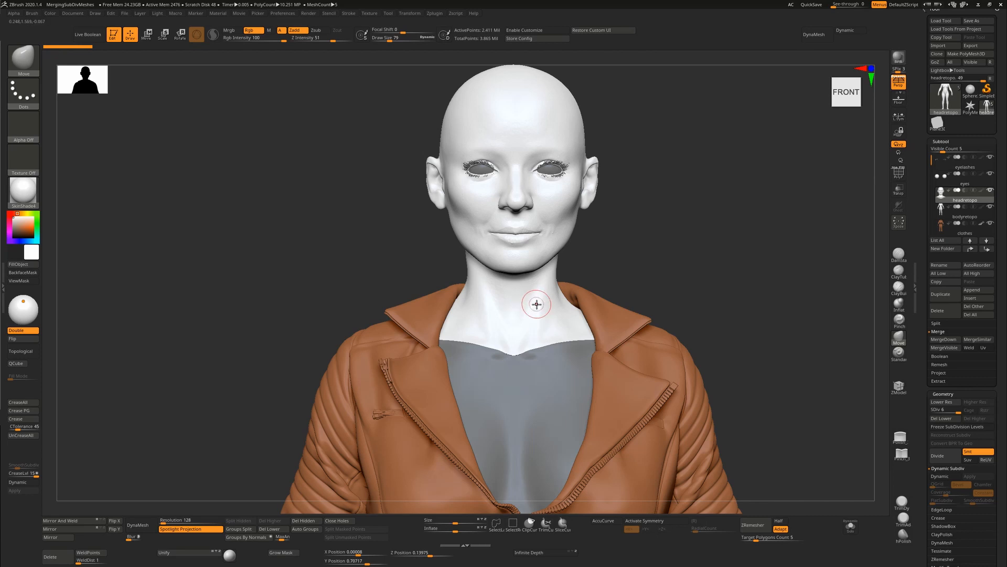
# Hide the clothes subtool and examine the seam between headretopo and bodyretopo from behind
pyautogui.keyDown('alt'); pyautogui.moveTo(703, 264); pyautogui.dragTo(705, 304); pyautogui.keyUp('alt')
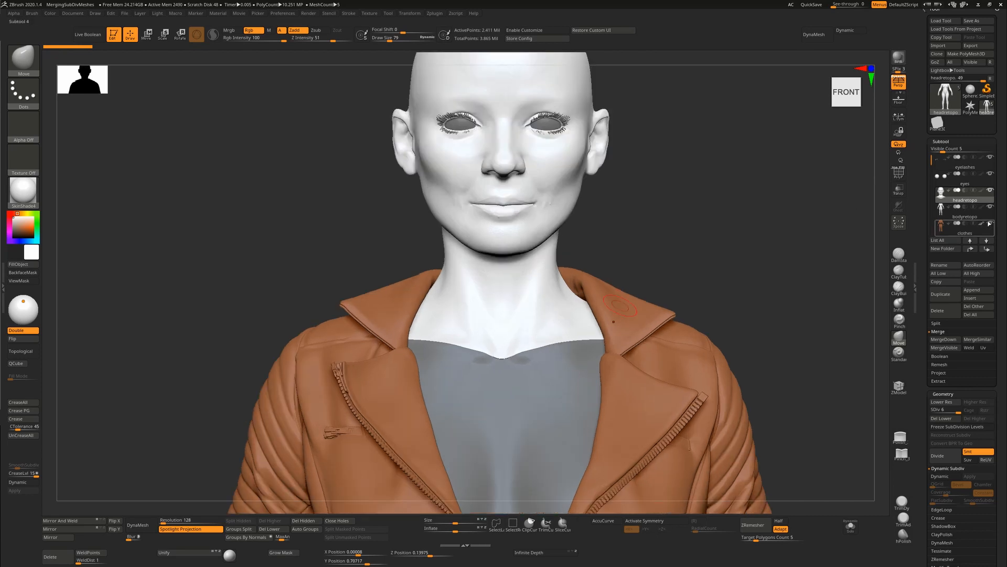
pyautogui.keyDown('alt'); pyautogui.moveTo(653, 266); pyautogui.dragTo(648, 320); pyautogui.keyUp('alt')
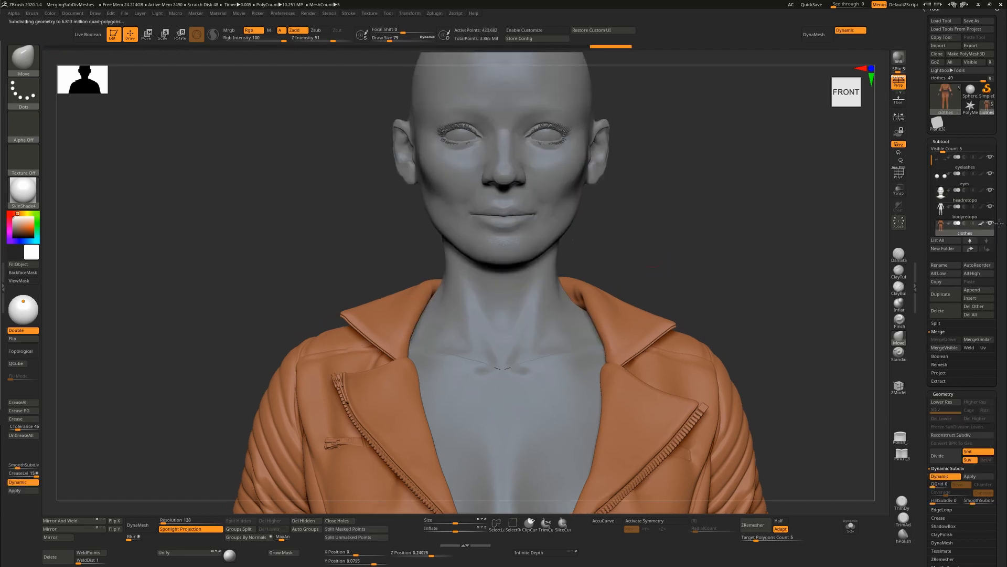
pyautogui.click(968, 203)
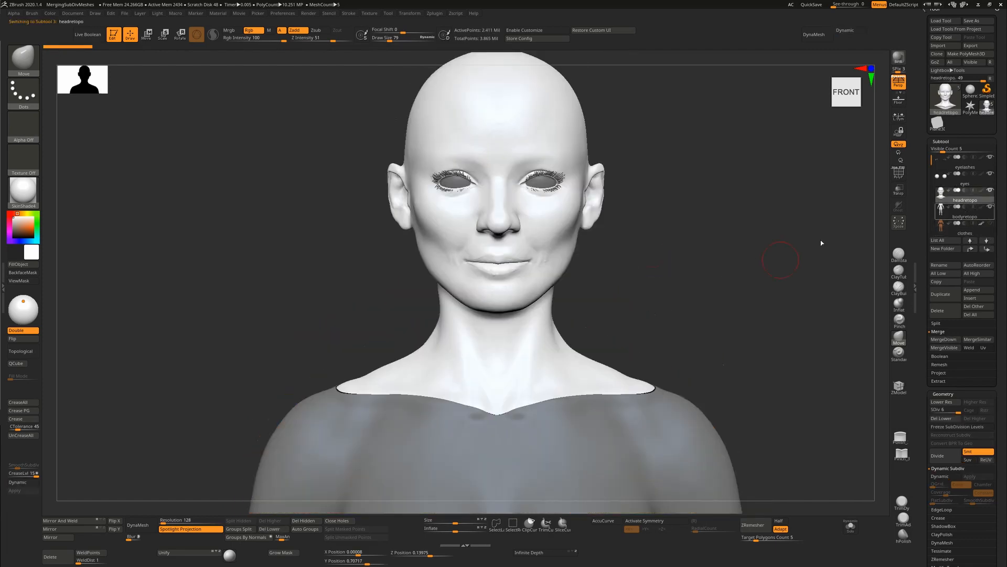
pyautogui.moveTo(706, 285); pyautogui.dragTo(397, 446)
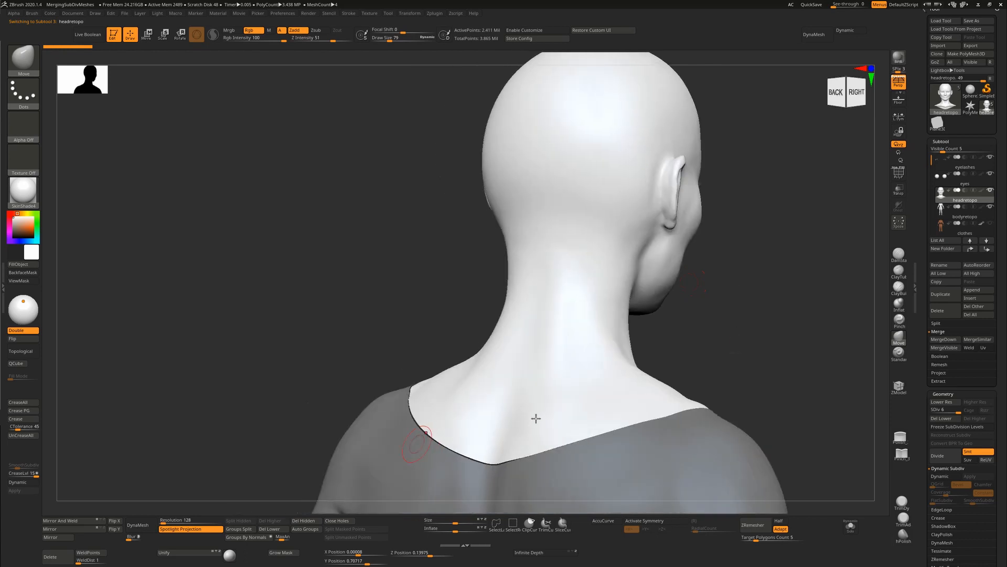
# Switch headretopo and bodyretopo to subdivision level 1 and compare their low-resolution meshes along the neck seam
pyautogui.click(930, 411)
pyautogui.keyDown('alt'); pyautogui.click(572, 464); pyautogui.keyUp('alt')
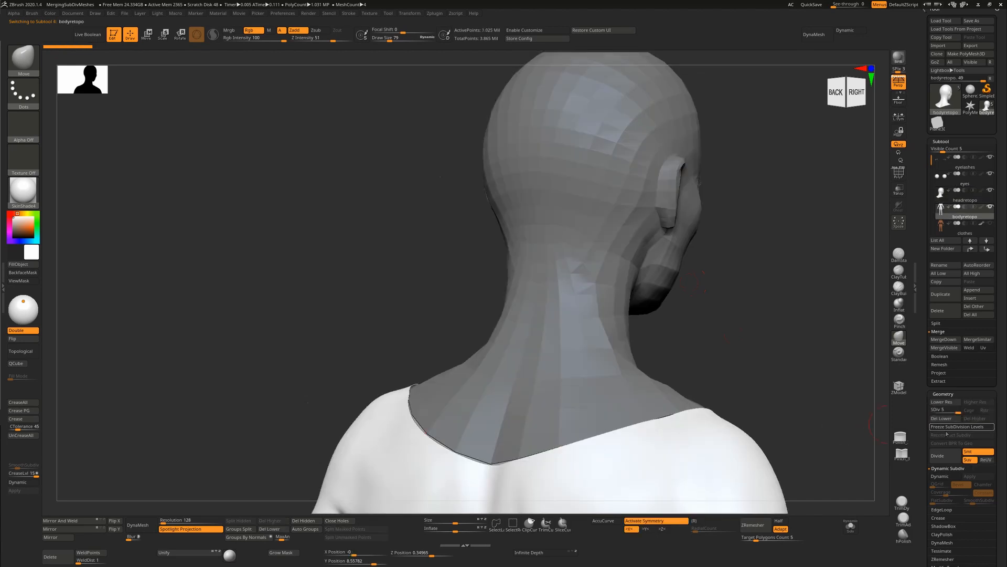
pyautogui.click(933, 409)
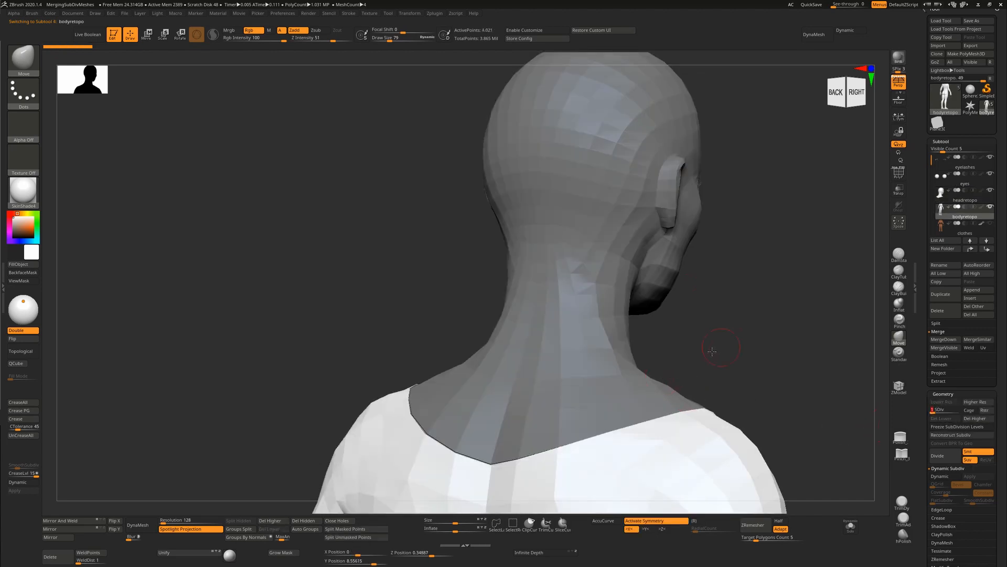
pyautogui.moveTo(712, 351); pyautogui.dragTo(522, 422)
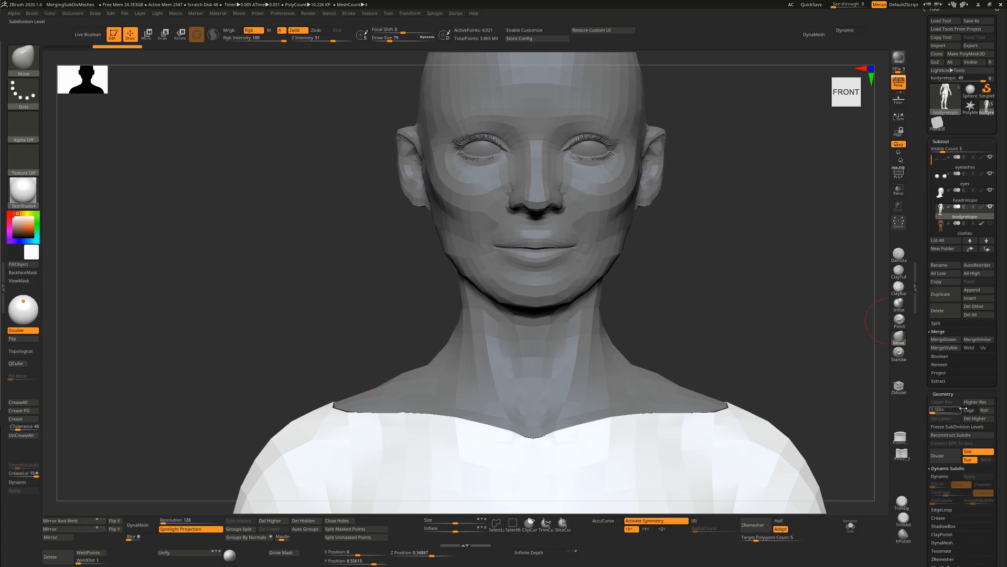
# Return bodyretopo to subdivision level 5 and headretopo to level 6, and show the clothes subtool again
pyautogui.keyDown('alt'); pyautogui.click(577, 355); pyautogui.keyUp('alt')
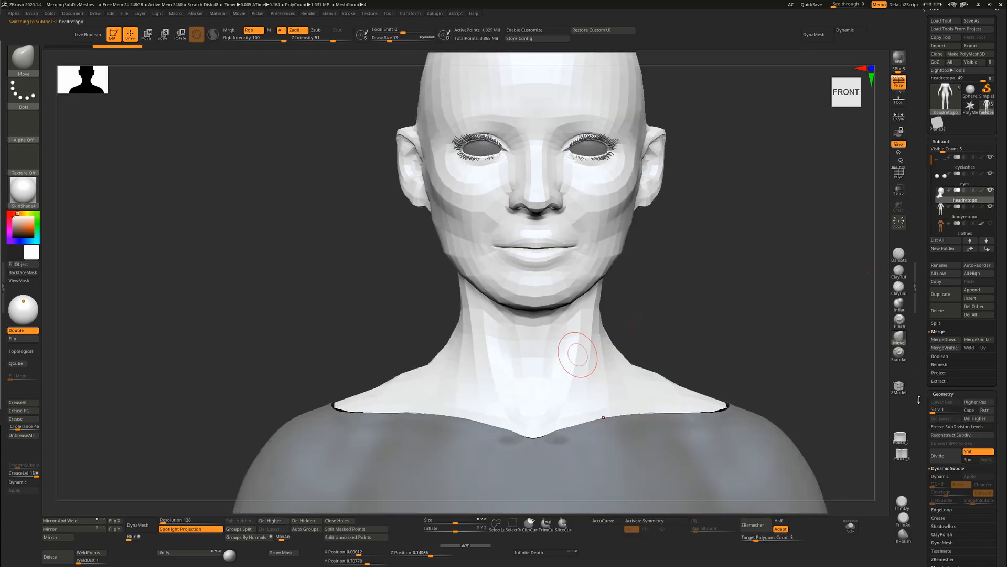
pyautogui.click(959, 410)
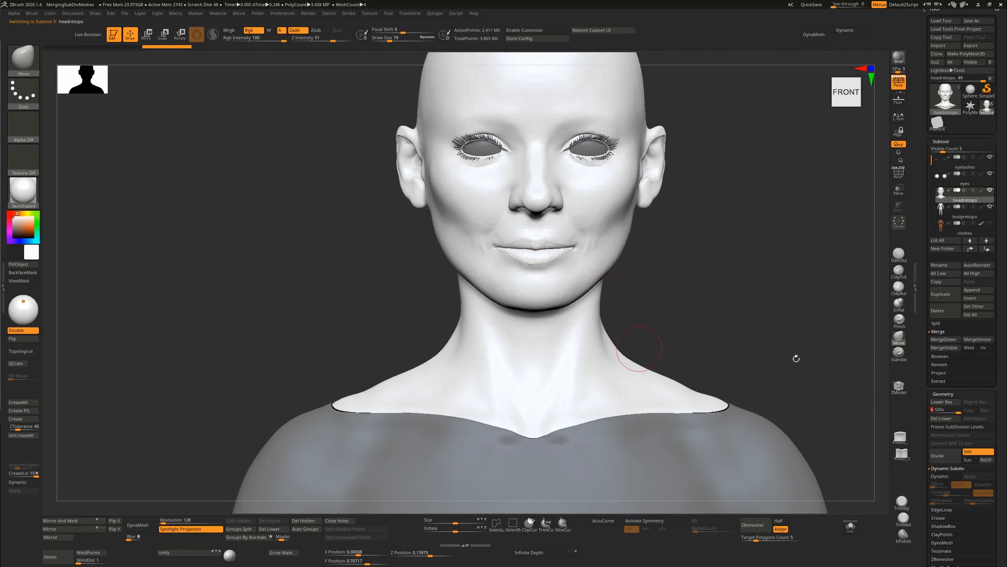
pyautogui.click(990, 224)
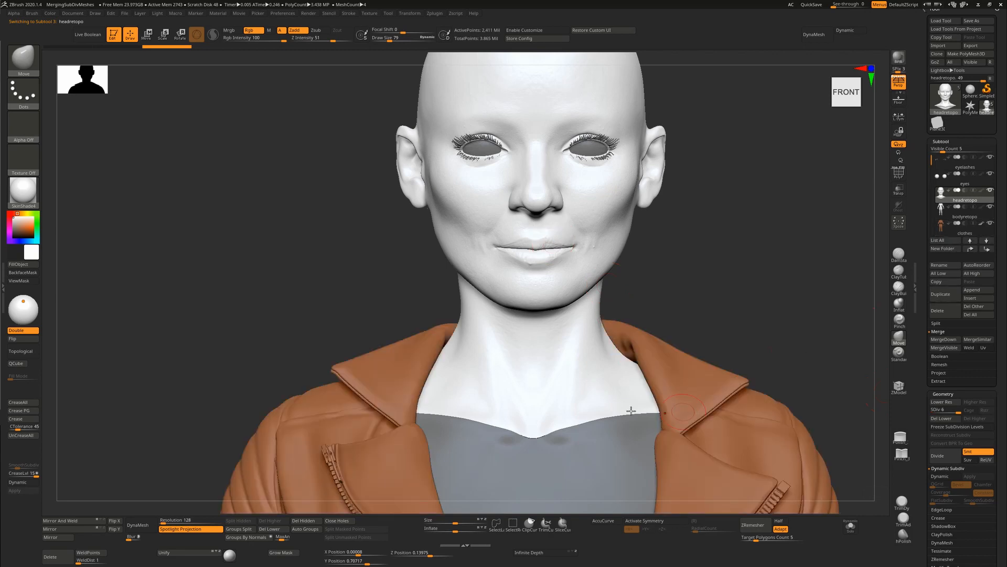
# Divide the bodyretopo subtool once to bring it to subdivision level 6, matching the head
pyautogui.keyDown('ctrl'); pyautogui.moveTo(596, 433); pyautogui.dragTo(590, 310, button='right'); pyautogui.keyUp('ctrl')
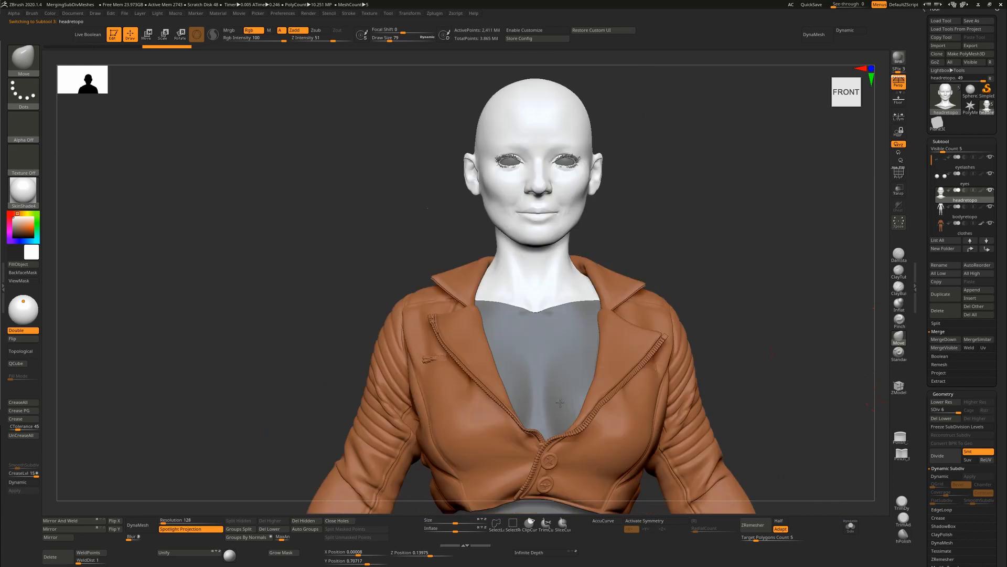
pyautogui.keyDown('alt'); pyautogui.moveTo(652, 498); pyautogui.dragTo(649, 315, button='right'); pyautogui.keyUp('alt')
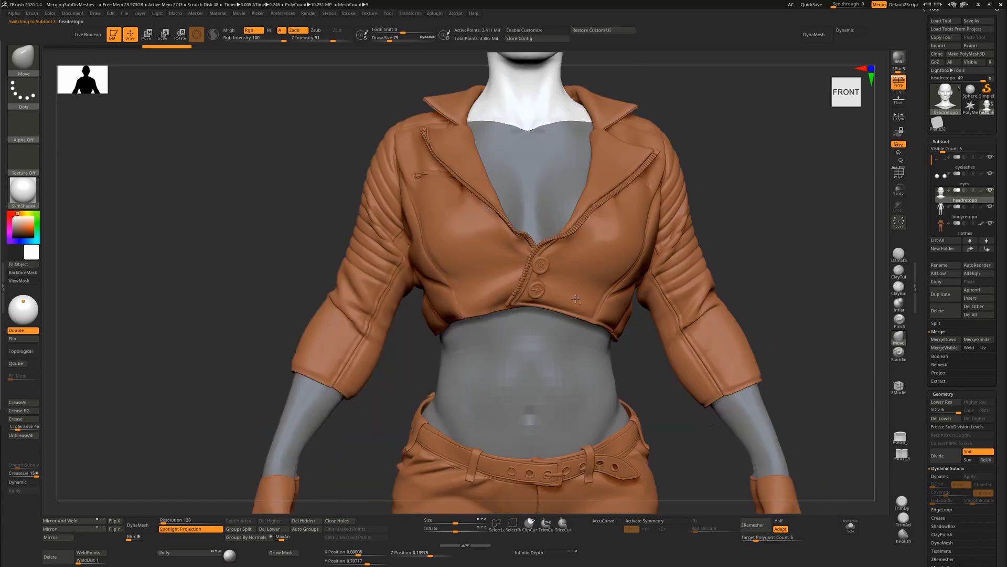
pyautogui.press('f')
pyautogui.keyDown('alt'); pyautogui.click(547, 304); pyautogui.keyUp('alt')
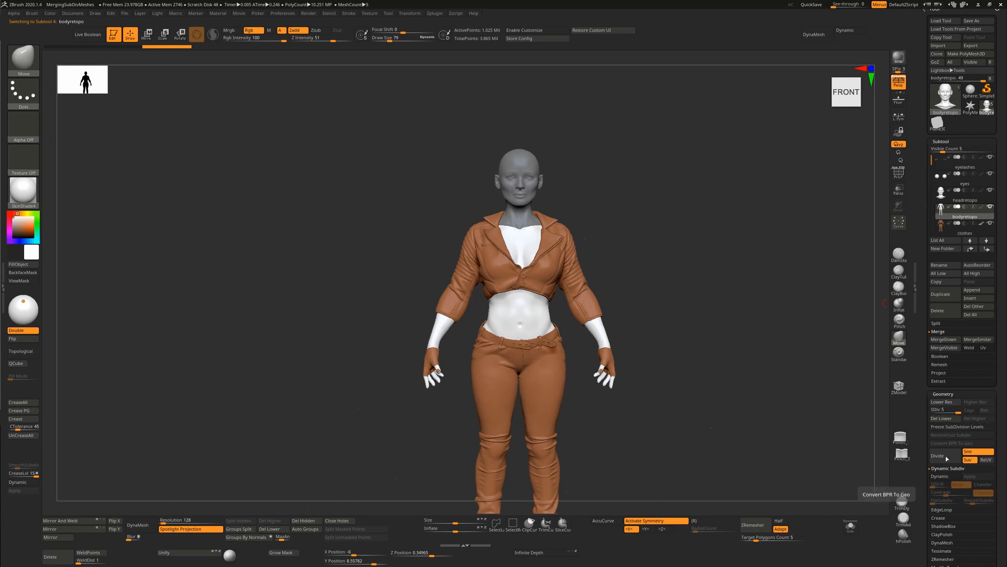
pyautogui.hotkey('ctrl', 'd')
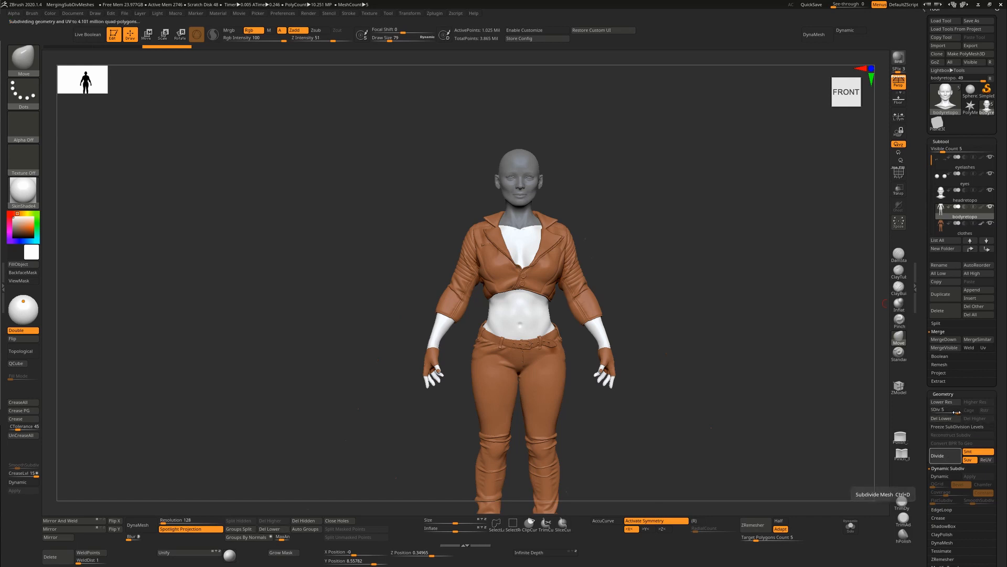
pyautogui.keyDown('alt'); pyautogui.moveTo(658, 241); pyautogui.dragTo(664, 357); pyautogui.keyUp('alt')
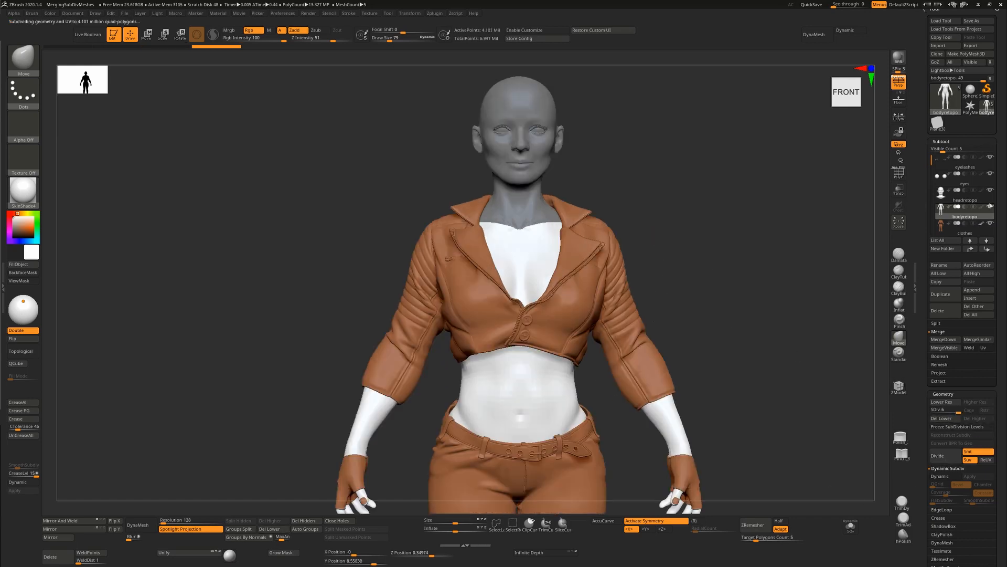
# Preview headretopo at subdivision level 2 and return it to level 6
pyautogui.click(972, 200)
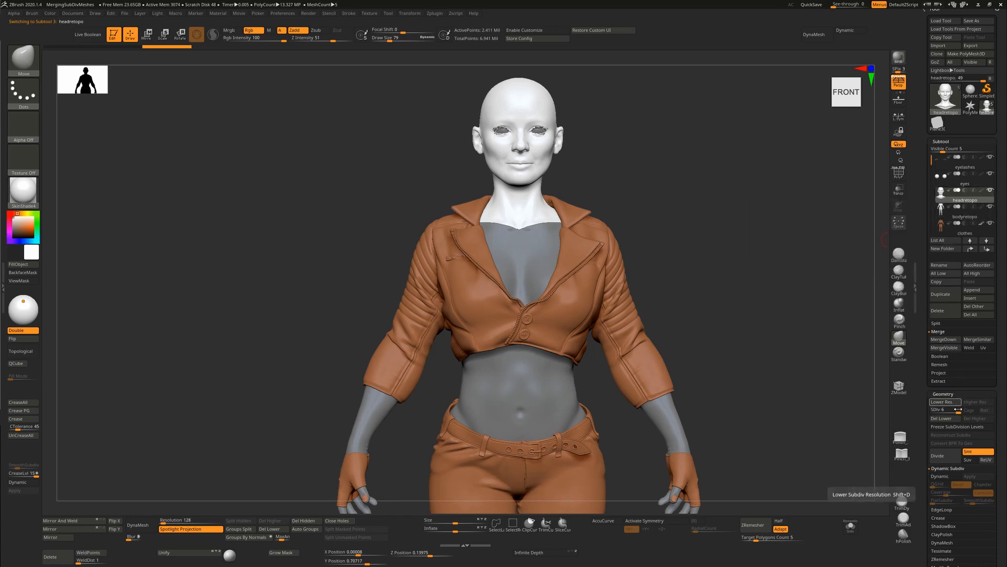
pyautogui.moveTo(931, 409); pyautogui.dragTo(940, 412)
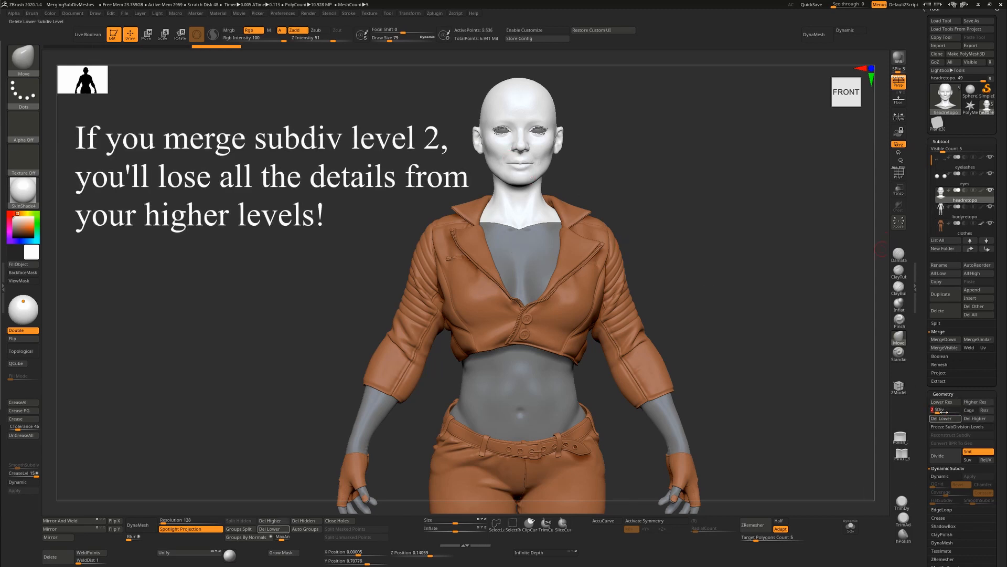
pyautogui.click(961, 215)
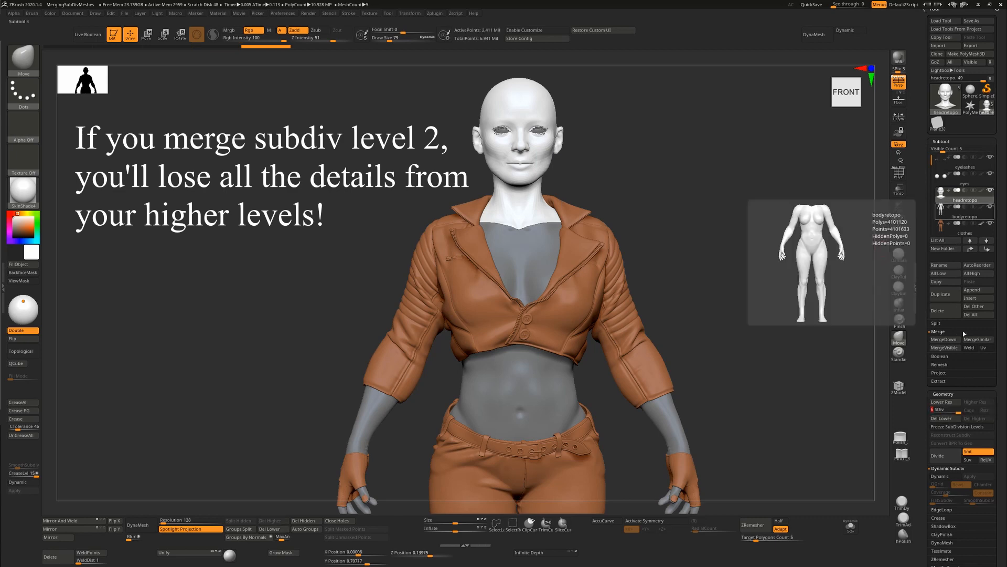
# Check the bodyretopo subtool's subdivision level, and merge the headretopo subtool down into bodyretopo
pyautogui.click(968, 207)
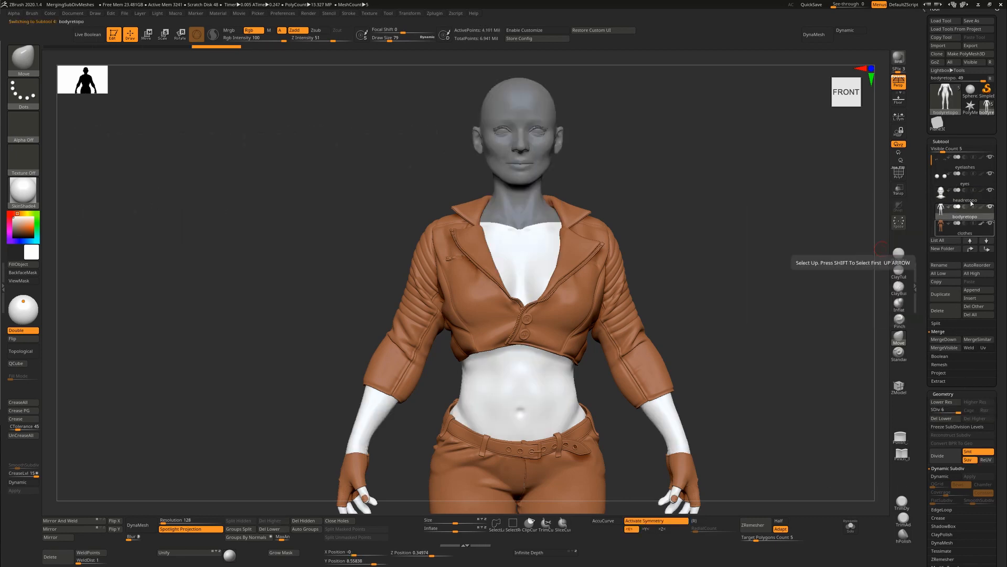
pyautogui.click(971, 202)
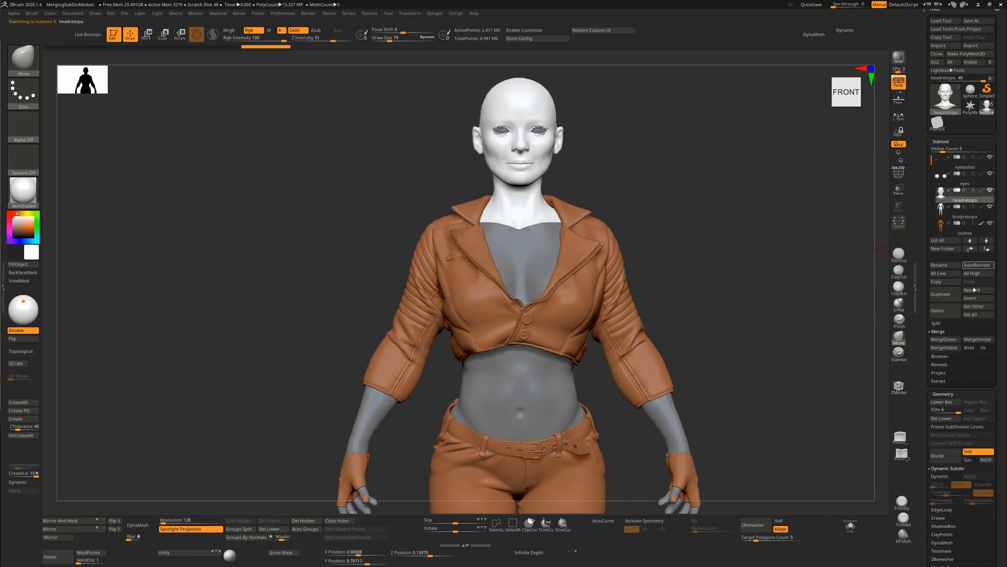
pyautogui.click(947, 340)
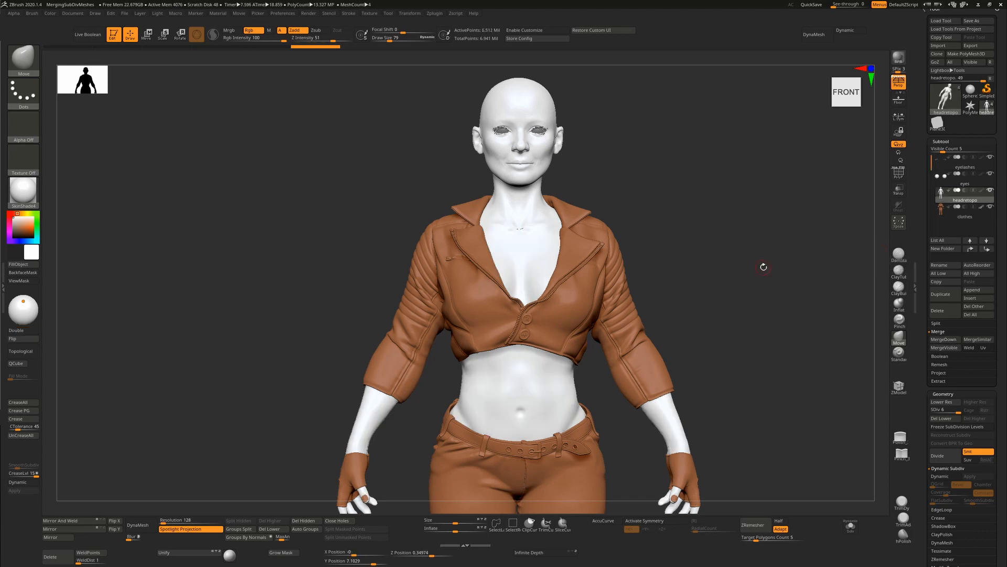
# Hide the clothes subtool and inspect the neck and shoulder seam on the merged headretopo mesh
pyautogui.keyDown('alt'); pyautogui.moveTo(751, 195); pyautogui.dragTo(744, 277); pyautogui.keyUp('alt')
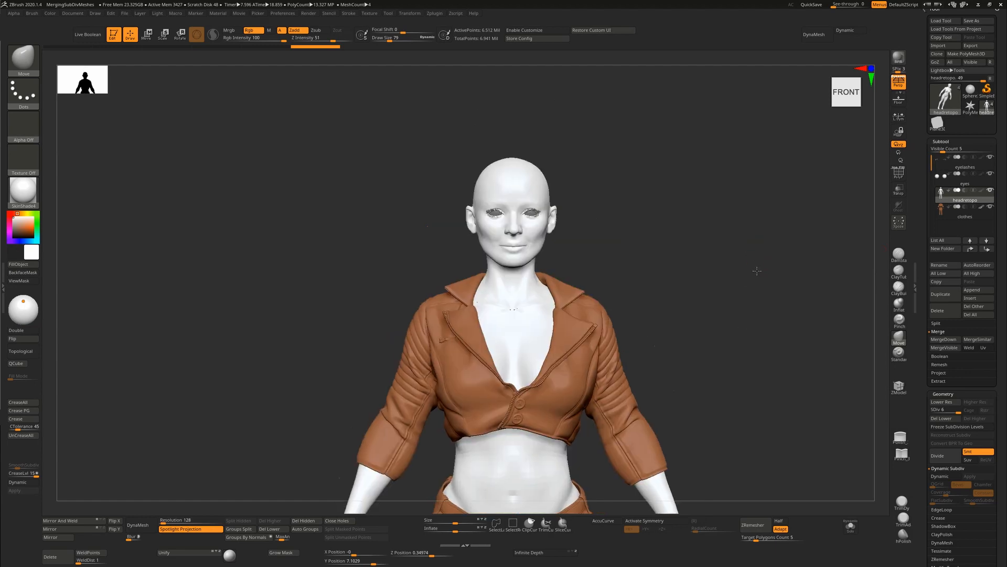
pyautogui.keyDown('alt'); pyautogui.moveTo(678, 161); pyautogui.dragTo(479, 50); pyautogui.keyUp('alt')
pyautogui.keyDown('alt'); pyautogui.moveTo(706, 247); pyautogui.dragTo(705, 337); pyautogui.keyUp('alt')
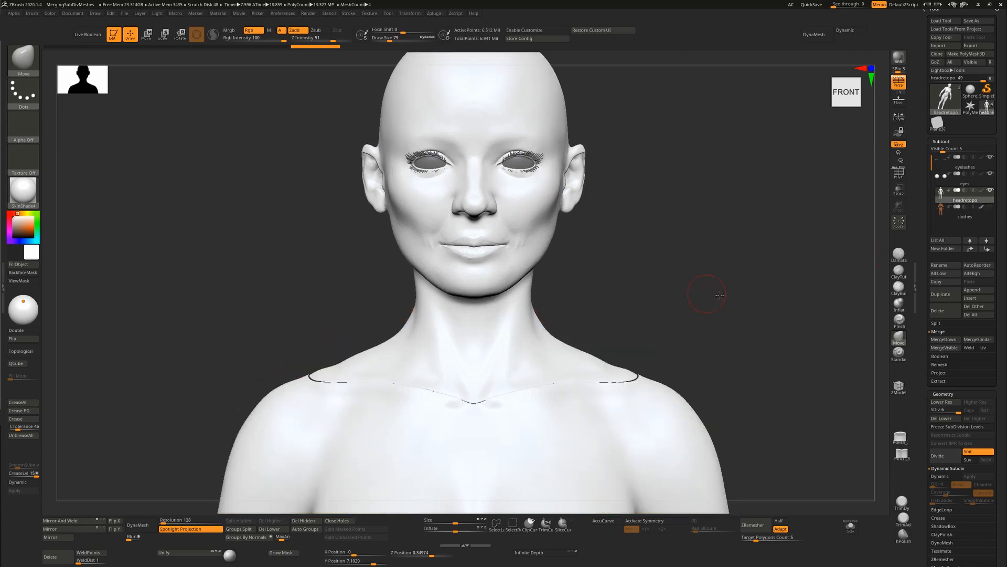
pyautogui.moveTo(720, 295); pyautogui.dragTo(731, 290)
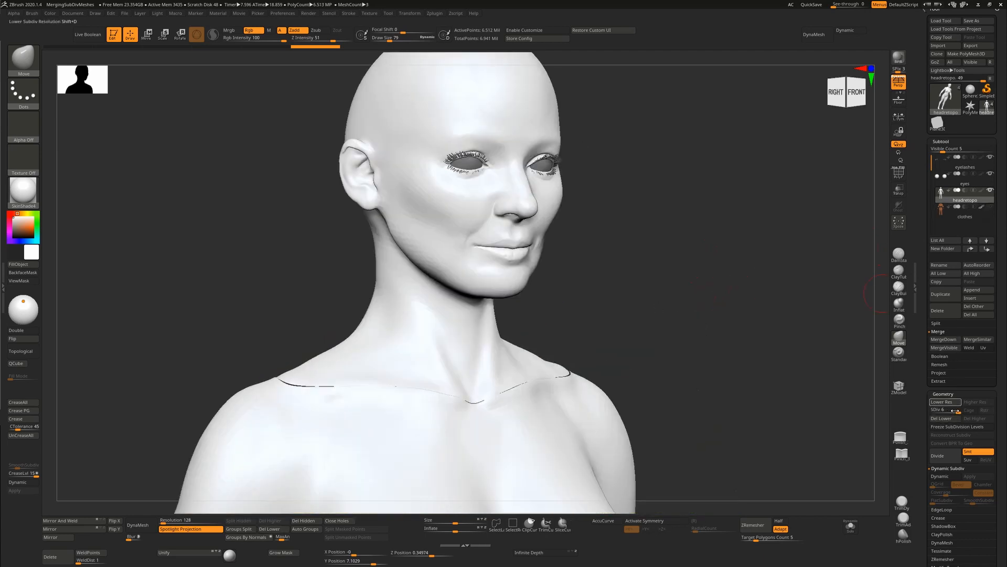
# Check the merged mesh at subdivision level 1 and back at level 6, examining the preserved detail around the mouth
pyautogui.moveTo(937, 410); pyautogui.dragTo(932, 412)
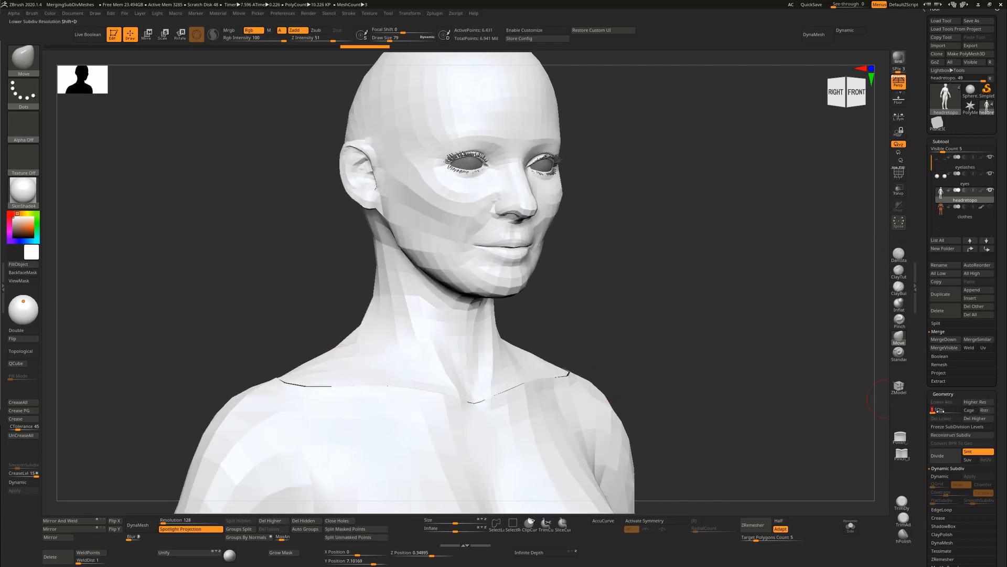
pyautogui.moveTo(937, 410); pyautogui.dragTo(961, 411)
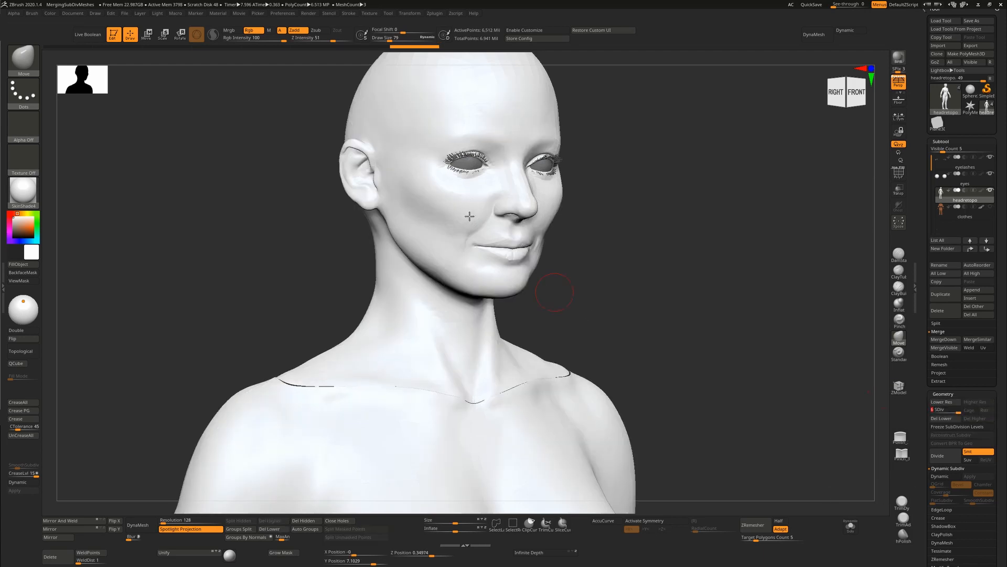
pyautogui.keyDown('alt'); pyautogui.moveTo(589, 222); pyautogui.dragTo(560, 361); pyautogui.keyUp('alt')
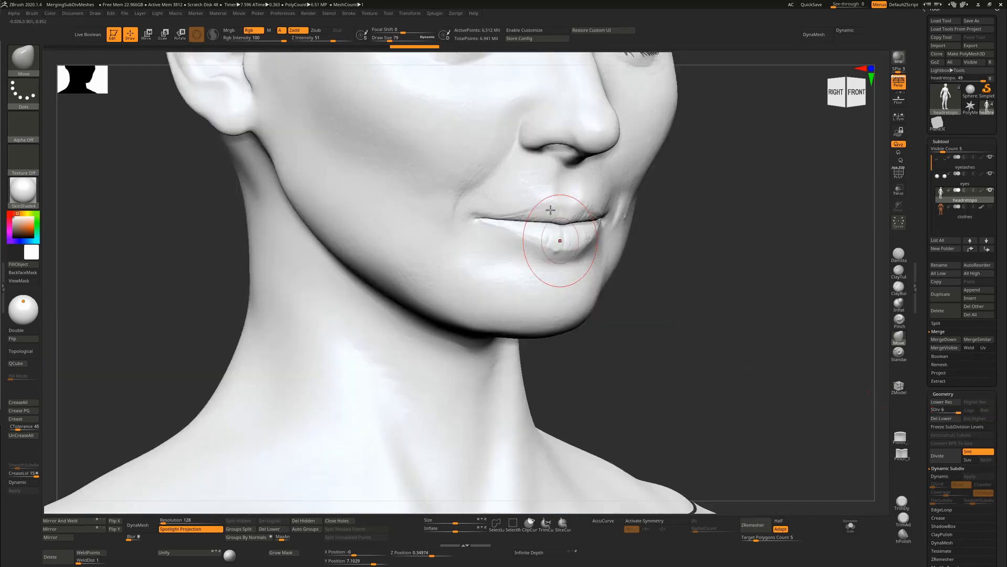
# Freeze the subdivision levels of the merged headretopo mesh
pyautogui.keyDown('alt'); pyautogui.moveTo(663, 332); pyautogui.dragTo(662, 369); pyautogui.keyUp('alt')
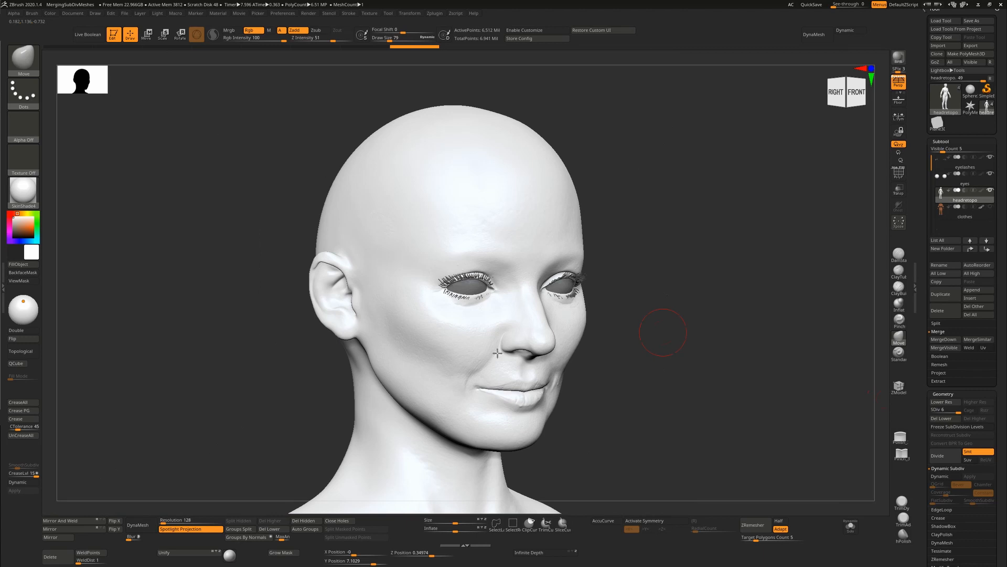
pyautogui.keyDown('alt'); pyautogui.moveTo(754, 306); pyautogui.dragTo(796, 86); pyautogui.keyUp('alt')
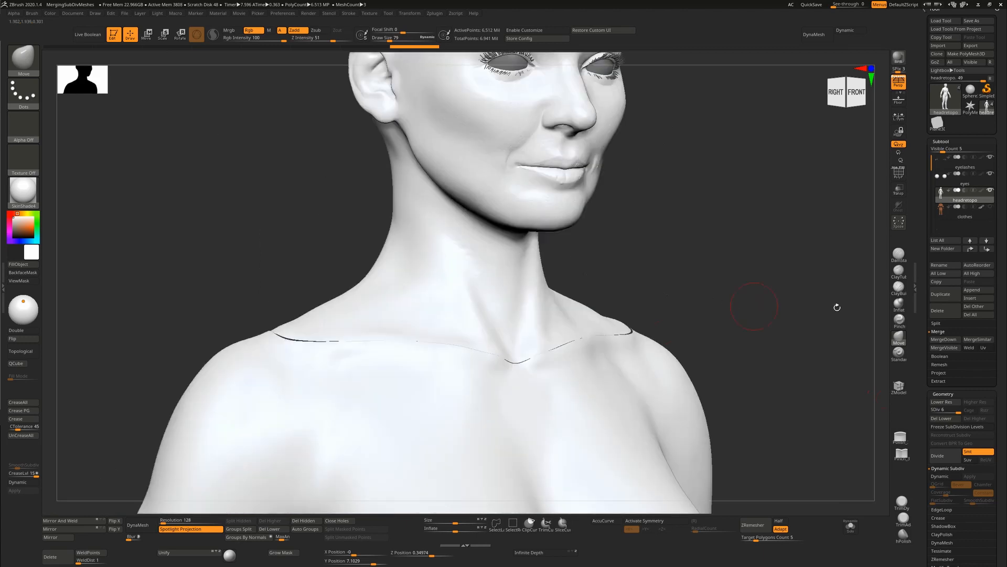
pyautogui.click(956, 426)
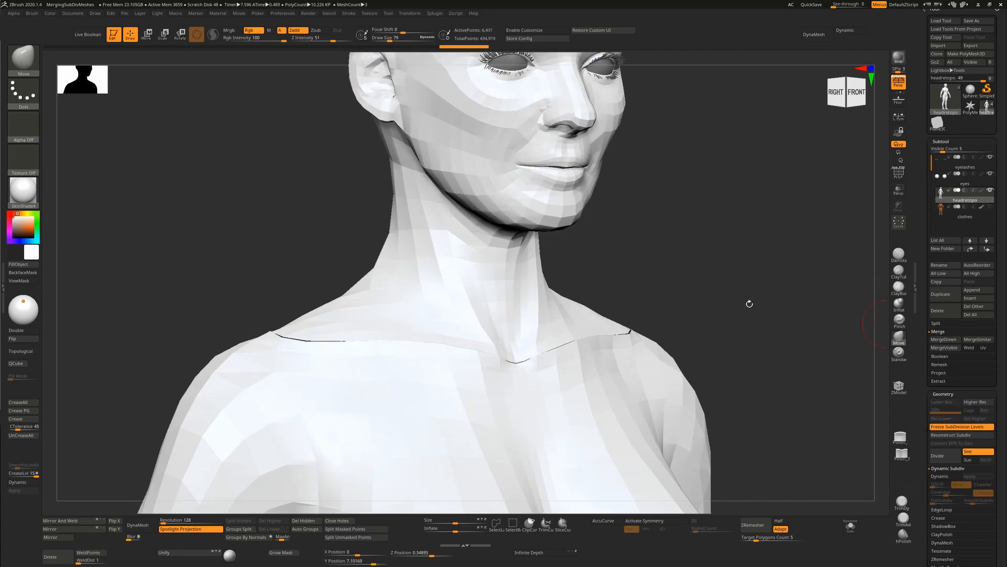
# Reduce the brush draw size and show the polyframe on the low-poly mesh around the open shoulder seam
pyautogui.moveTo(744, 316)
pyautogui.mouseDown()
pyautogui.moveTo(737, 306)
pyautogui.moveTo(740, 329)
pyautogui.mouseUp()
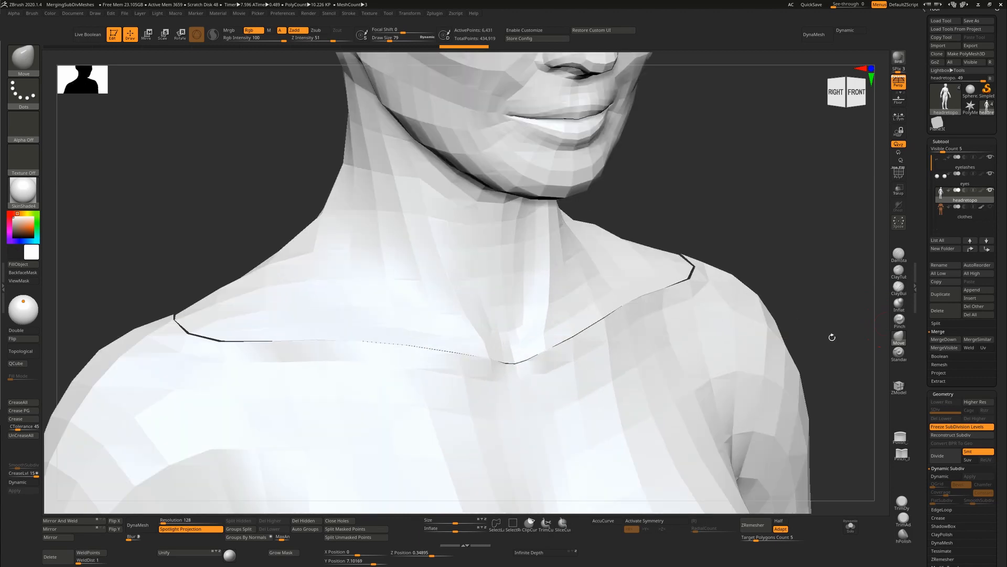
pyautogui.press('s')
pyautogui.moveTo(790, 220); pyautogui.dragTo(786, 220)
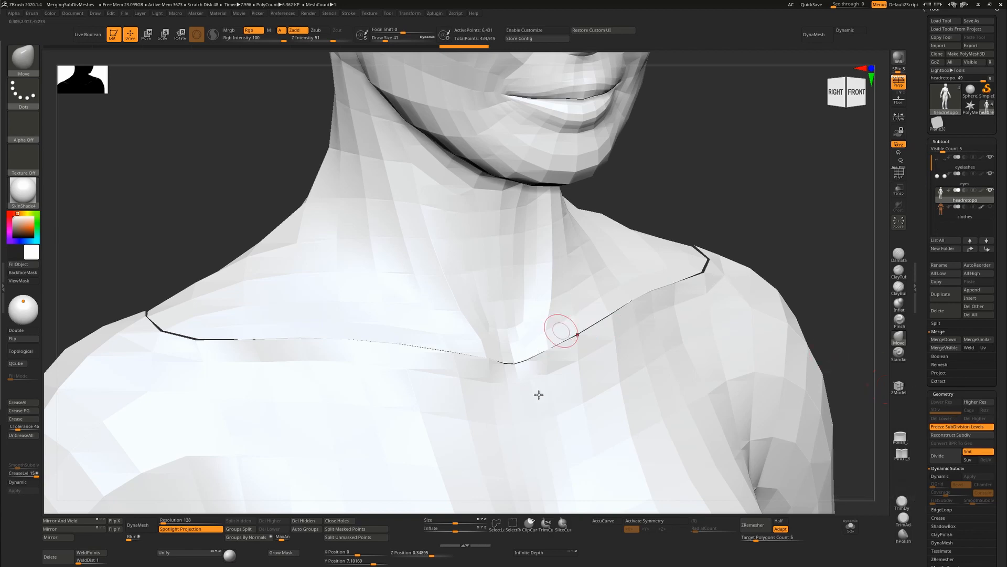
pyautogui.scroll(2, 535, 394)
pyautogui.scroll(3, 555, 348)
pyautogui.moveTo(317, 322); pyautogui.dragTo(377, 206, button='right')
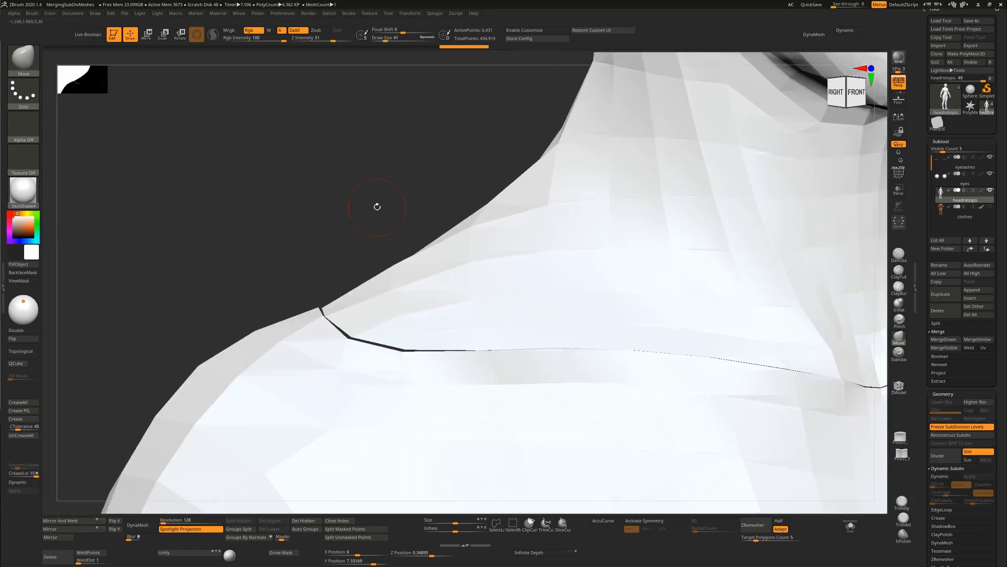
pyautogui.moveTo(361, 331); pyautogui.dragTo(370, 330, button='right')
pyautogui.hotkey('shift', 'f')
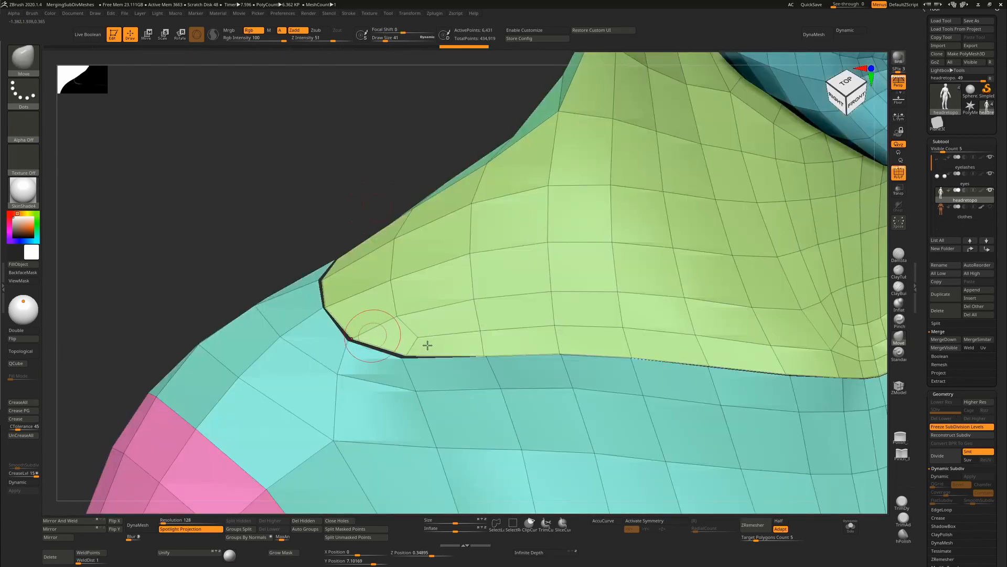
# With ZModeler's edge action Bridge set to Two Holes, bridge the open gap between the neck border and the body border
pyautogui.press('b')
pyautogui.press('z')
pyautogui.press('m')
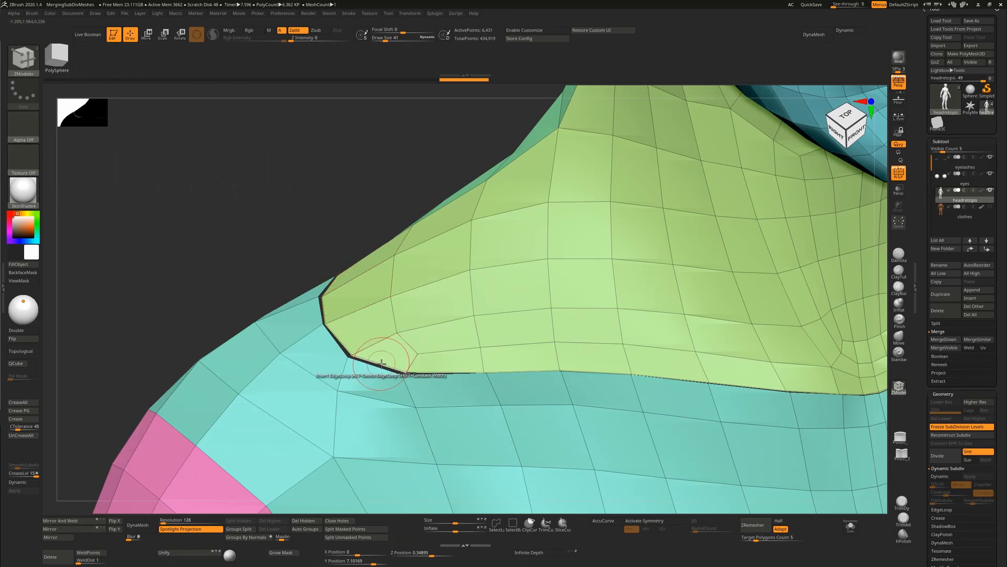
pyautogui.press('space')
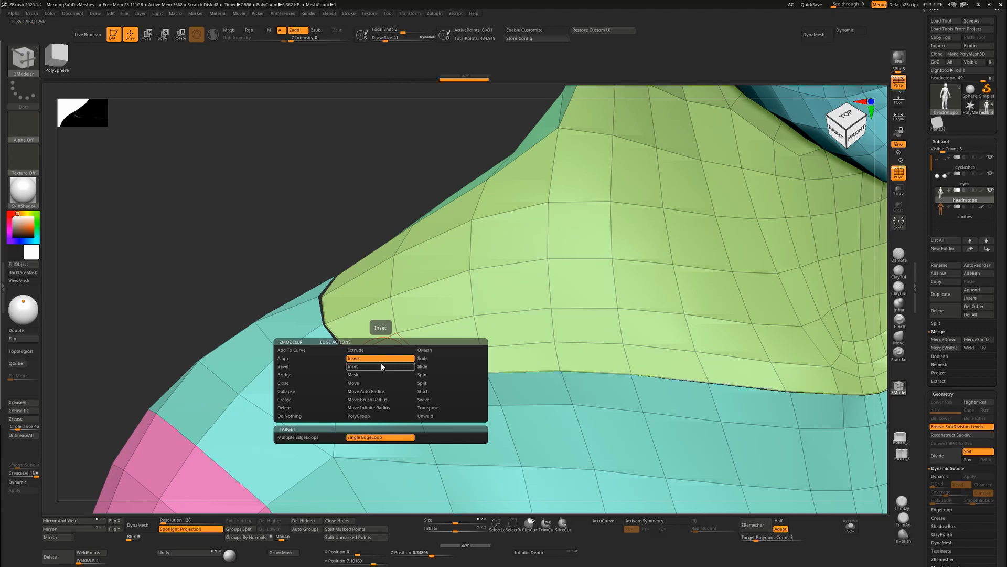
pyautogui.click(310, 374)
pyautogui.click(365, 438)
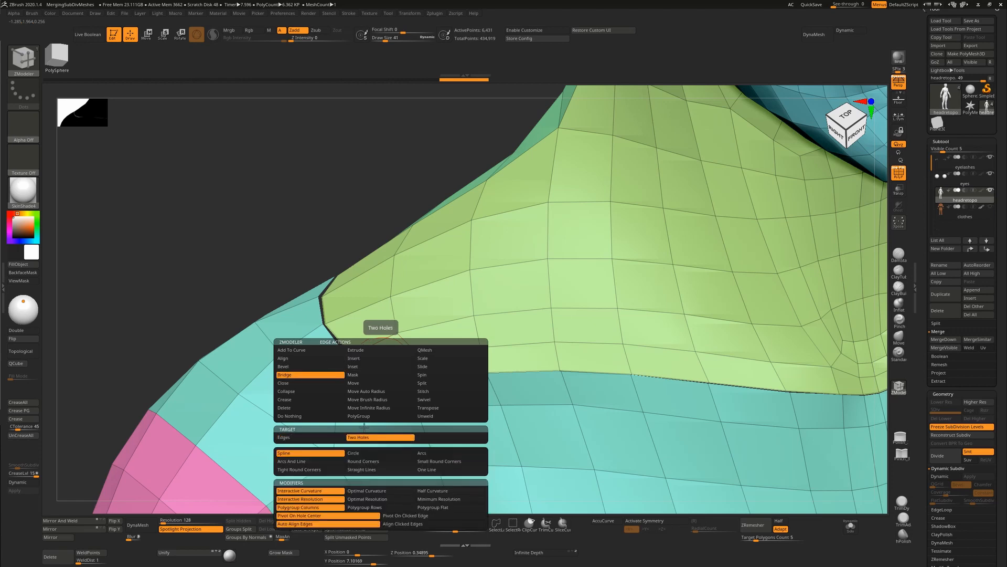
pyautogui.press('space')
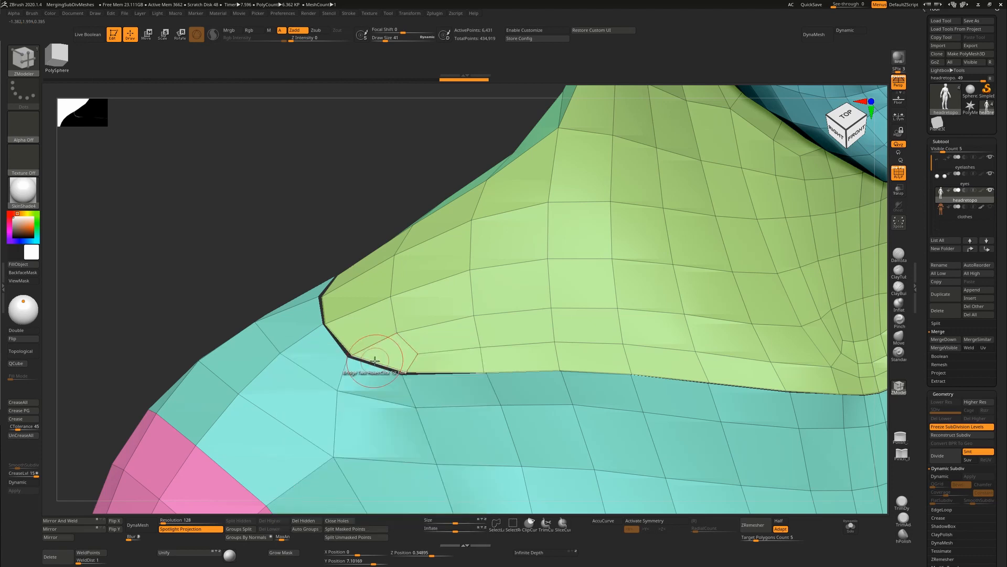
pyautogui.click(374, 361)
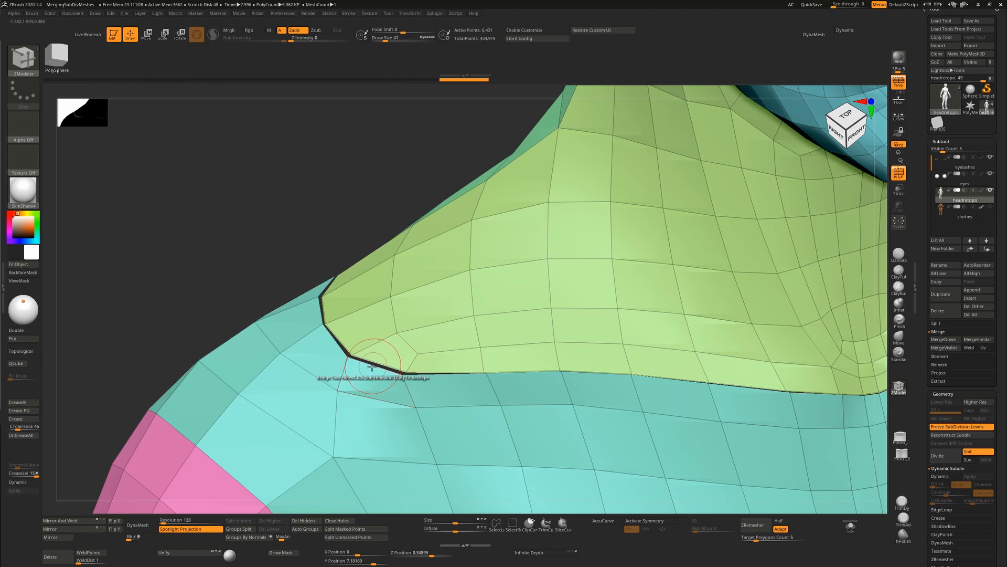
pyautogui.click(372, 376)
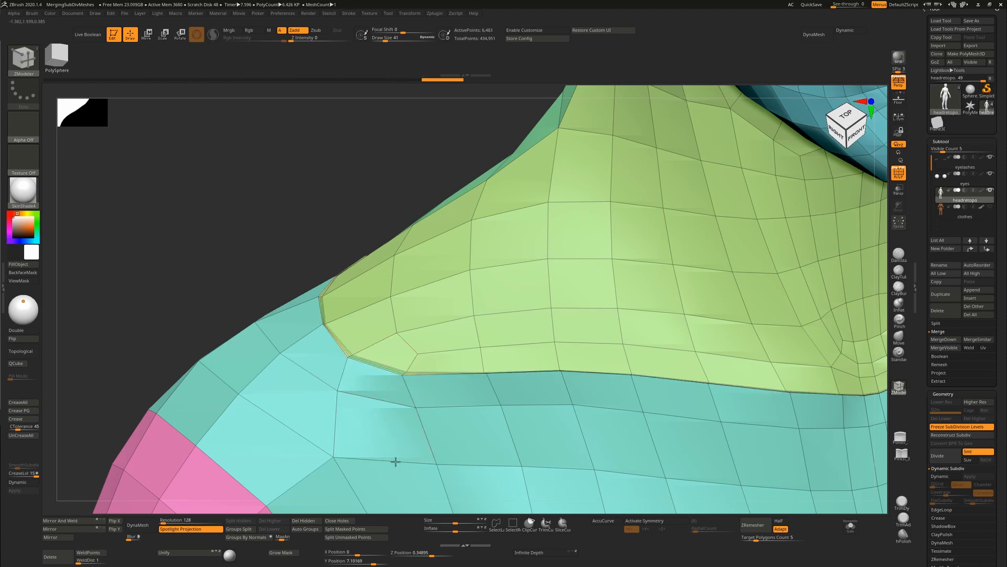
# Set ZModeler's edge action to Insert, reduce the draw size to 5, and delete the bridge strip's extra edge loops so neck and body meet directly
pyautogui.keyDown('ctrl'); pyautogui.moveTo(395, 462); pyautogui.dragTo(368, 412, button='right'); pyautogui.keyUp('ctrl')
pyautogui.keyDown('ctrl'); pyautogui.moveTo(359, 360); pyautogui.dragTo(333, 342, button='right'); pyautogui.keyUp('ctrl')
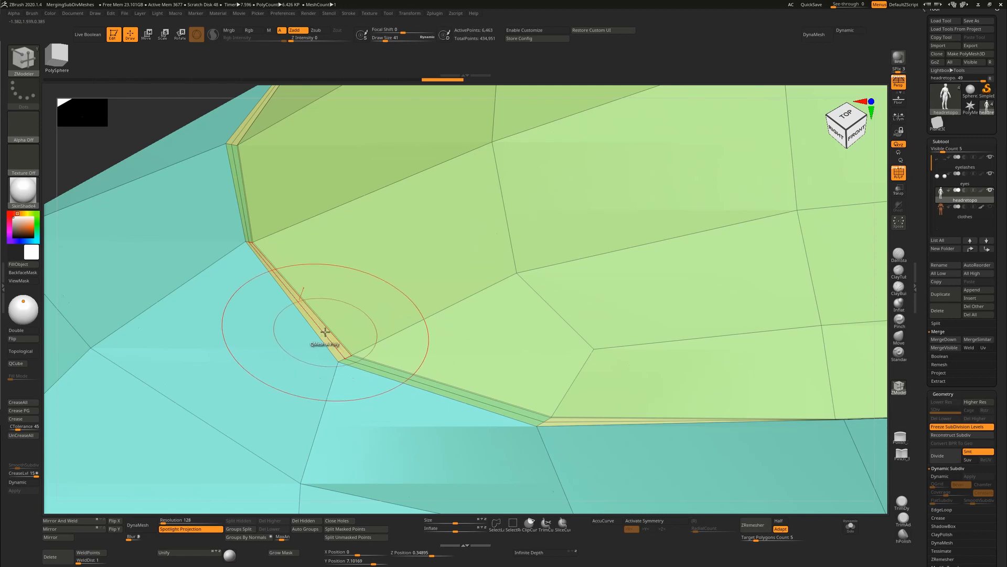
pyautogui.press('space')
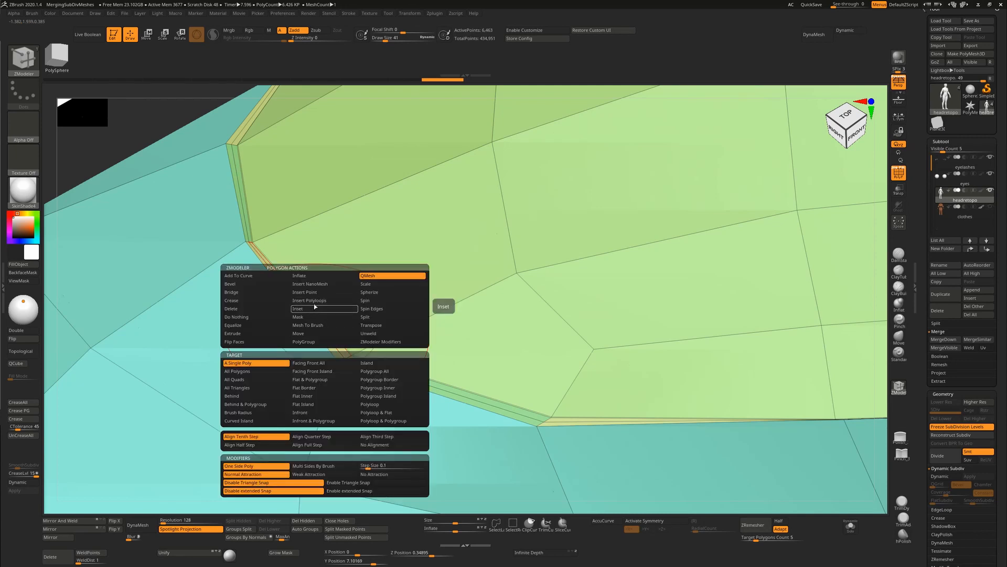
pyautogui.press('space')
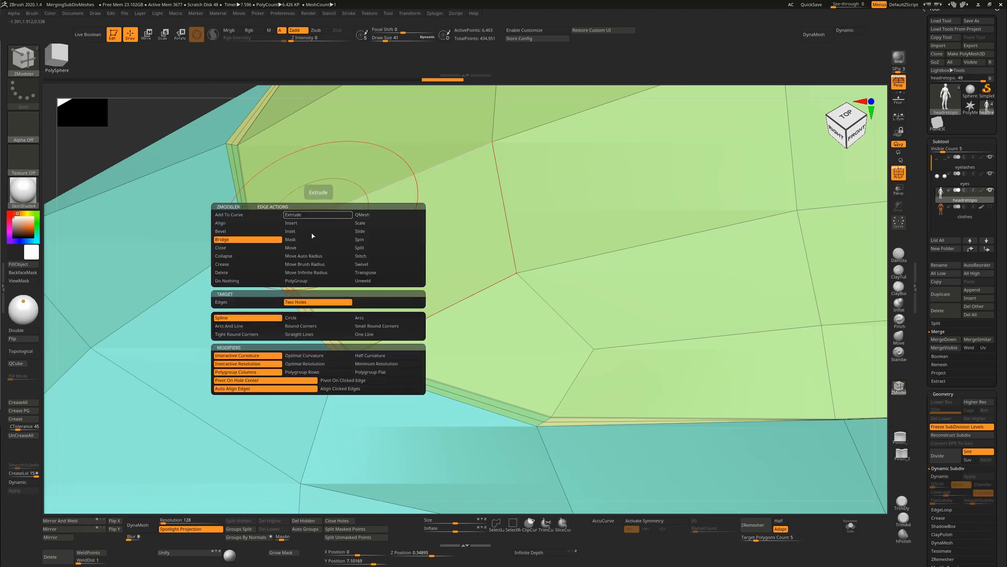
pyautogui.click(292, 222)
pyautogui.press('s')
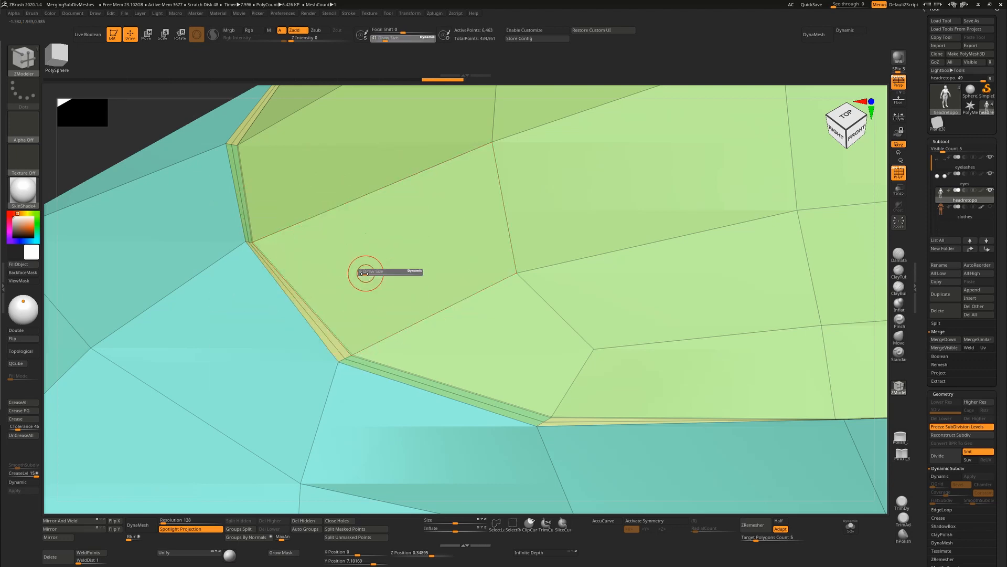
pyautogui.click(316, 323)
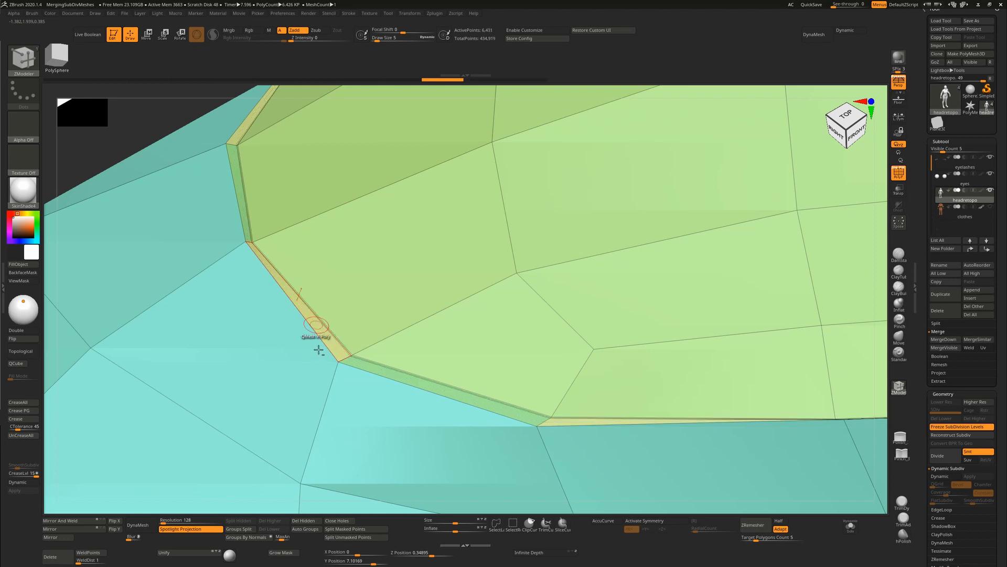
pyautogui.click(319, 325)
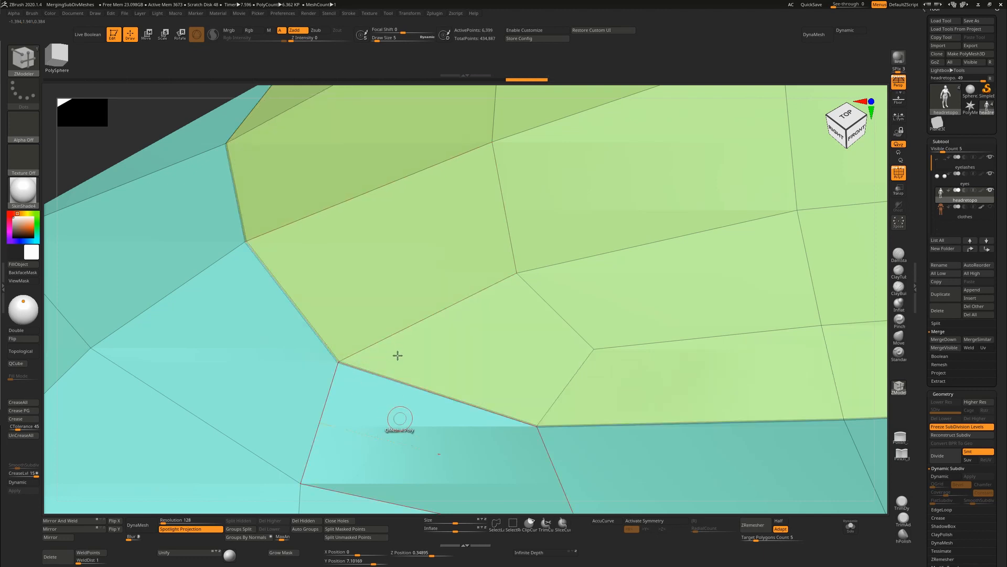
# Set ZModeler's edge action to Crease with the EdgeLoop Complete target and uncrease the seam edge loop between neck and body
pyautogui.keyDown('ctrl'); pyautogui.moveTo(366, 347); pyautogui.dragTo(288, 254, button='right'); pyautogui.keyUp('ctrl')
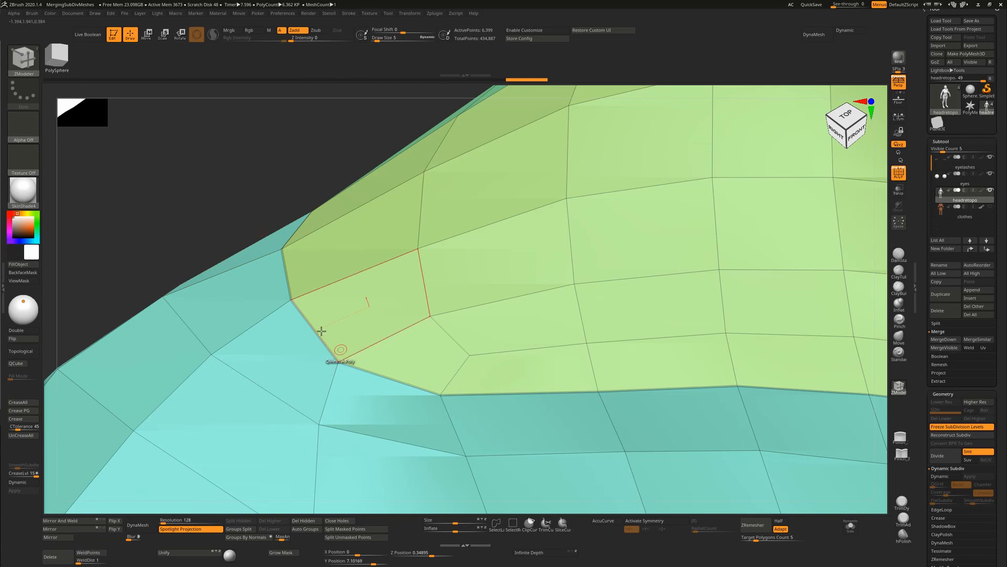
pyautogui.press('space')
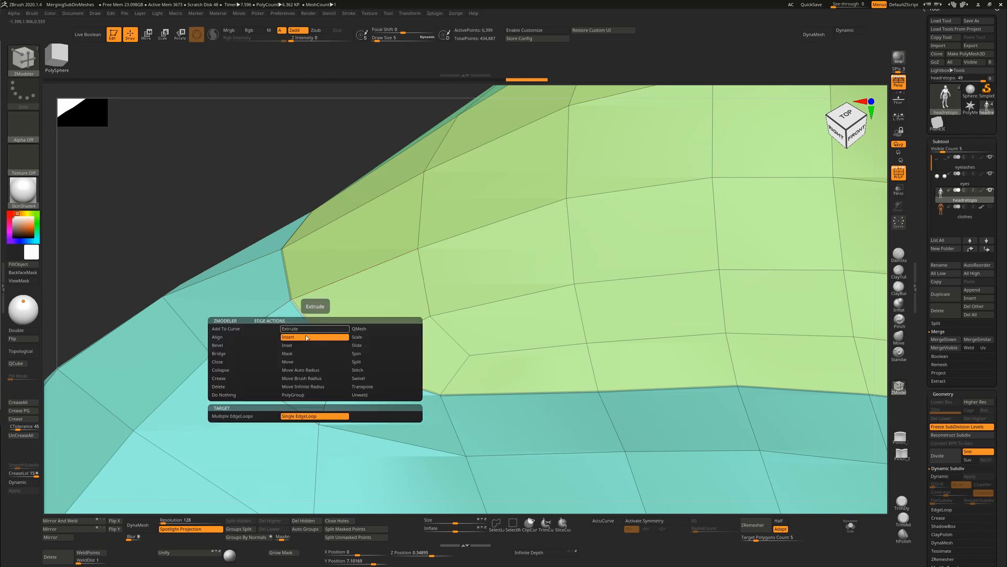
pyautogui.click(244, 378)
pyautogui.click(245, 425)
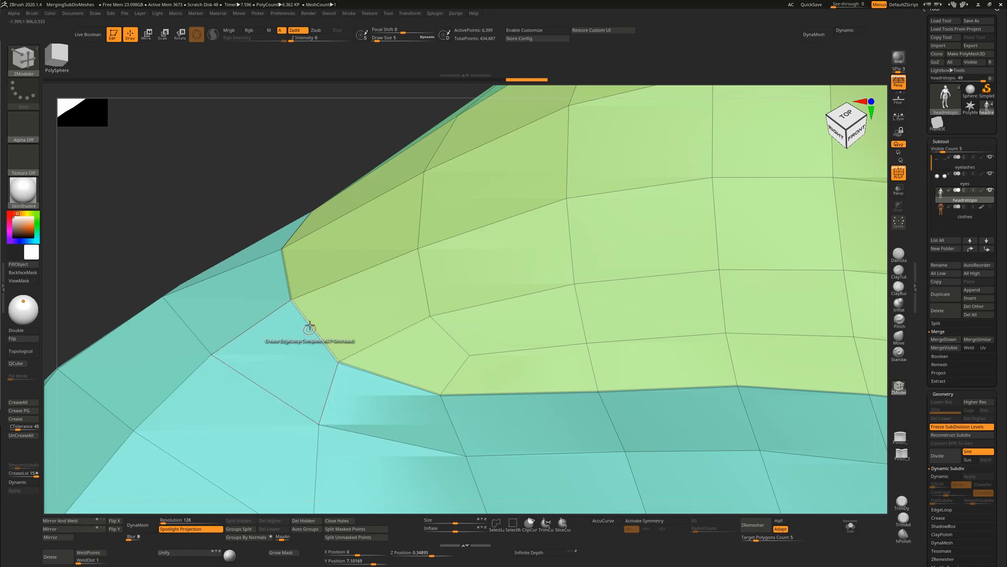
pyautogui.keyDown('alt'); pyautogui.click(308, 326); pyautogui.keyUp('alt')
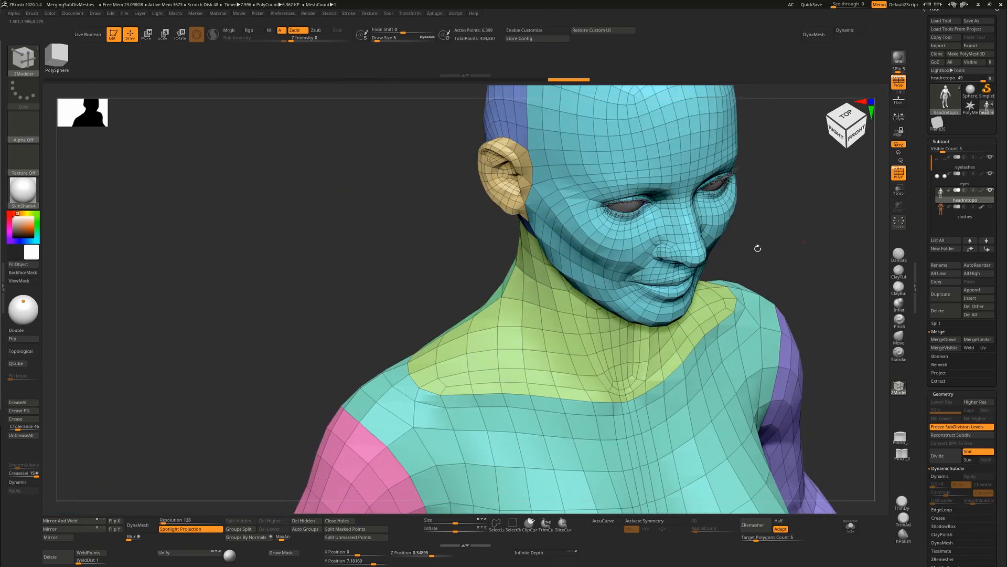
# Show the merged mesh from the front and unfreeze its subdivision levels, restoring it to level 6
pyautogui.keyDown('shift'); pyautogui.moveTo(757, 248); pyautogui.dragTo(713, 265); pyautogui.keyUp('shift')
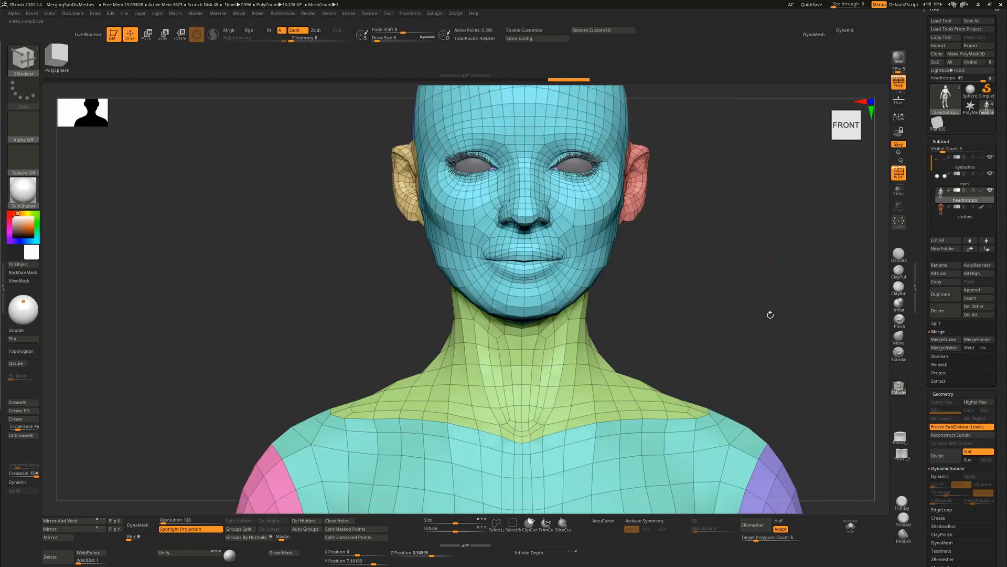
pyautogui.keyDown('alt'); pyautogui.moveTo(770, 315); pyautogui.dragTo(764, 325); pyautogui.keyUp('alt')
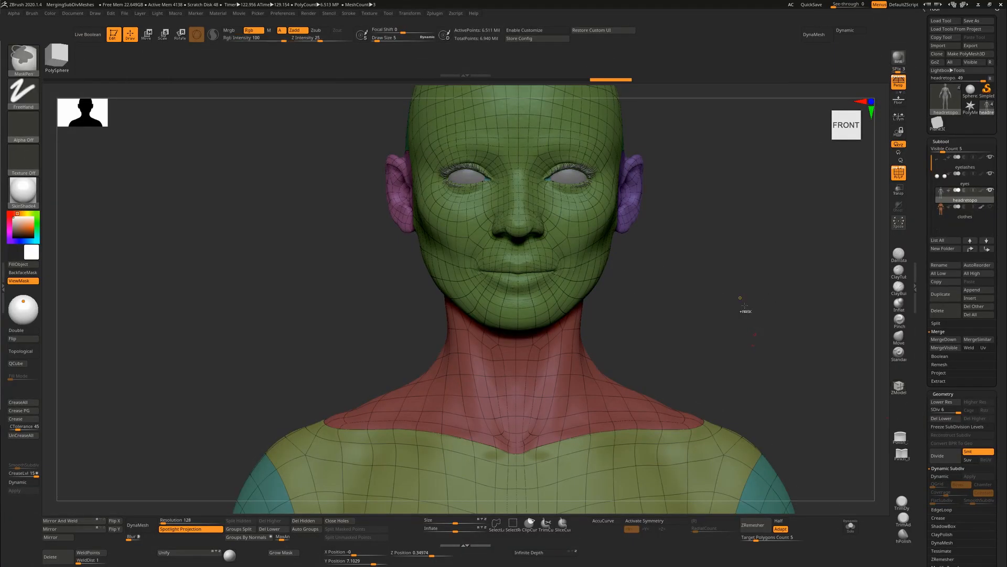
# Clear the mask on the merged mesh and turn off the polyframe
pyautogui.moveTo(745, 287)
pyautogui.keyDown('ctrl'); pyautogui.mouseDown()
pyautogui.moveTo(774, 327)
pyautogui.moveTo(758, 331)
pyautogui.mouseUp(); pyautogui.keyUp('ctrl')
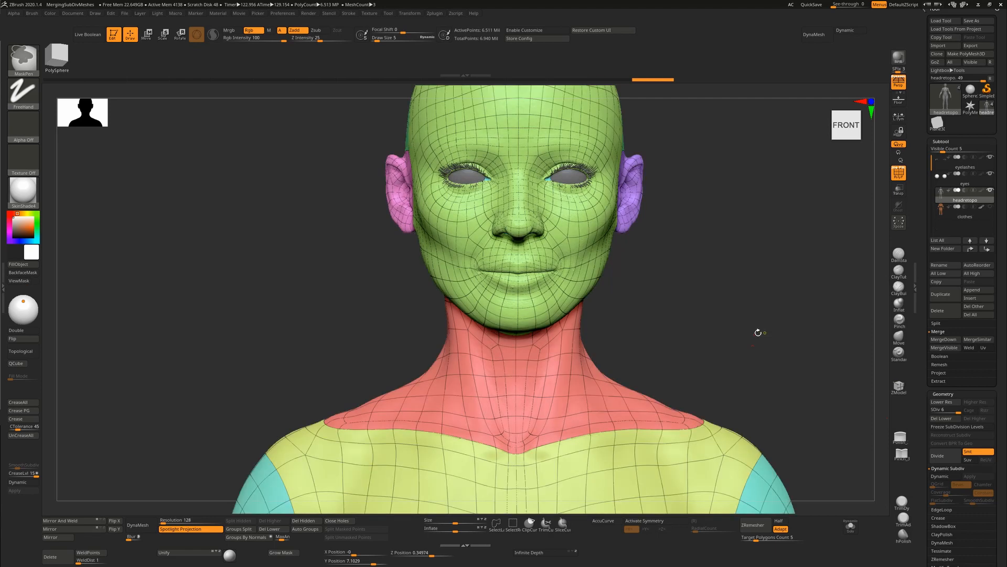
pyautogui.hotkey('shift', 'f')
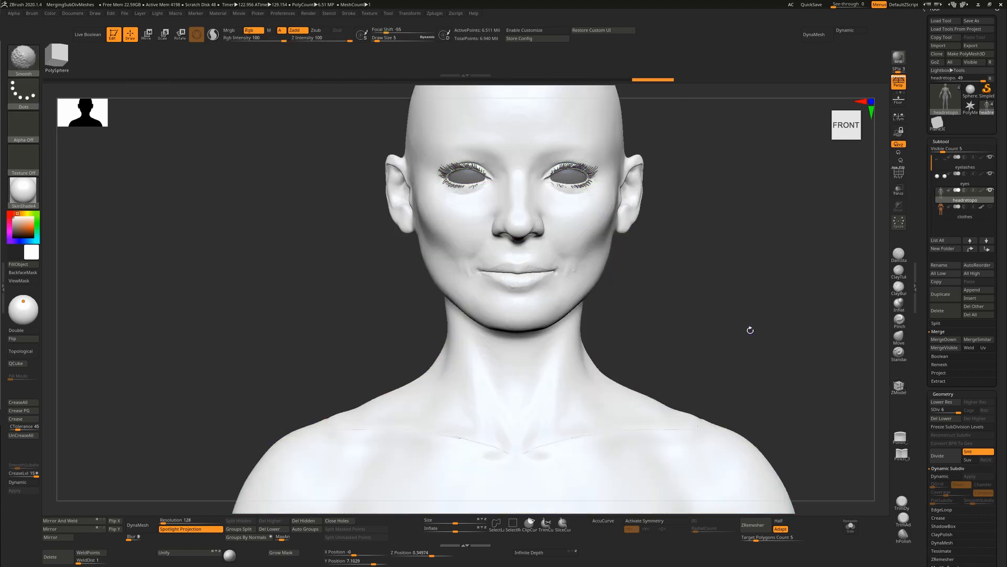
pyautogui.moveTo(751, 332); pyautogui.dragTo(707, 374)
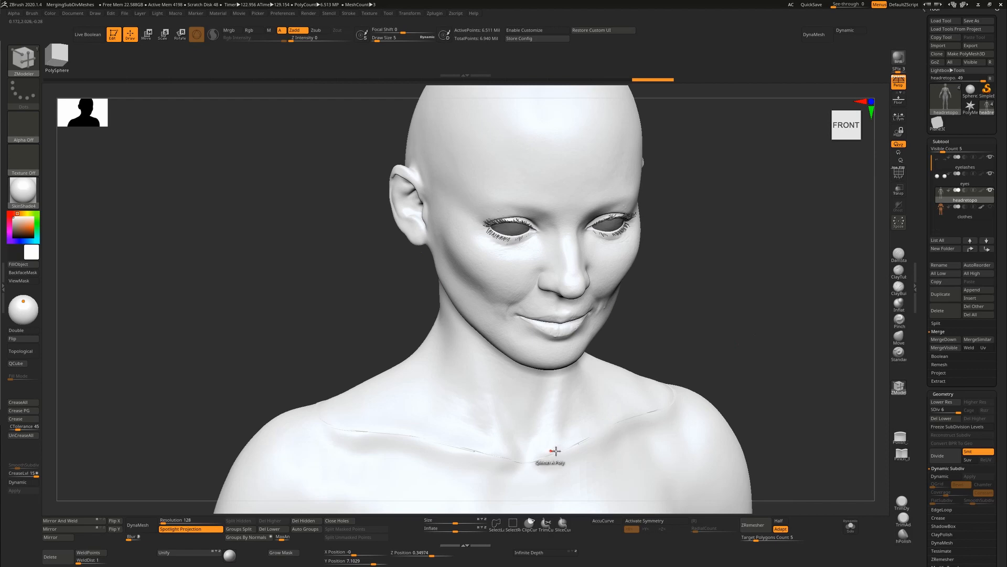
# Set the draw size to 65, activate symmetry, and smooth the seam along the collarbones at subdivision level 6
pyautogui.press('s')
pyautogui.press('s')
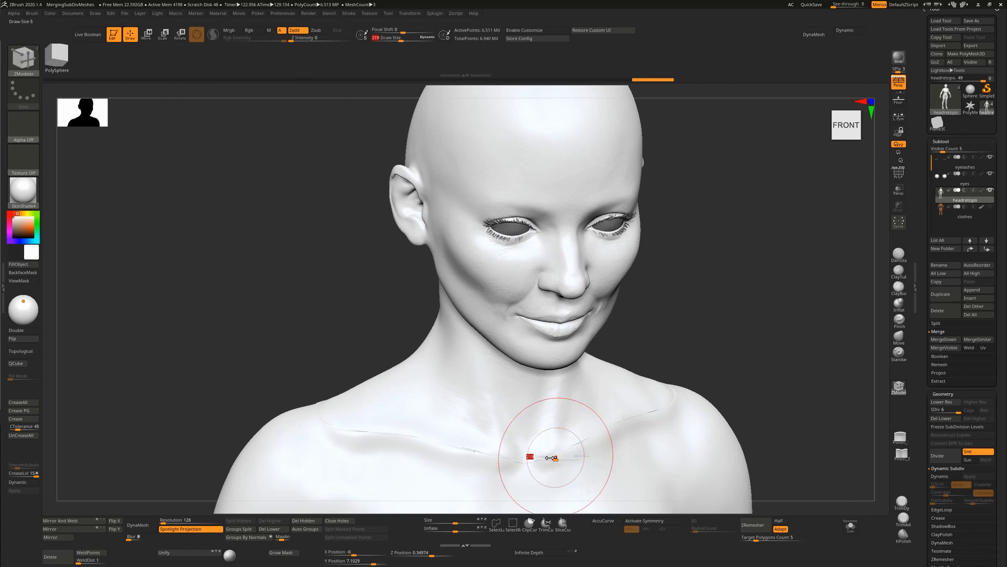
pyautogui.write('65')
pyautogui.press('Return')
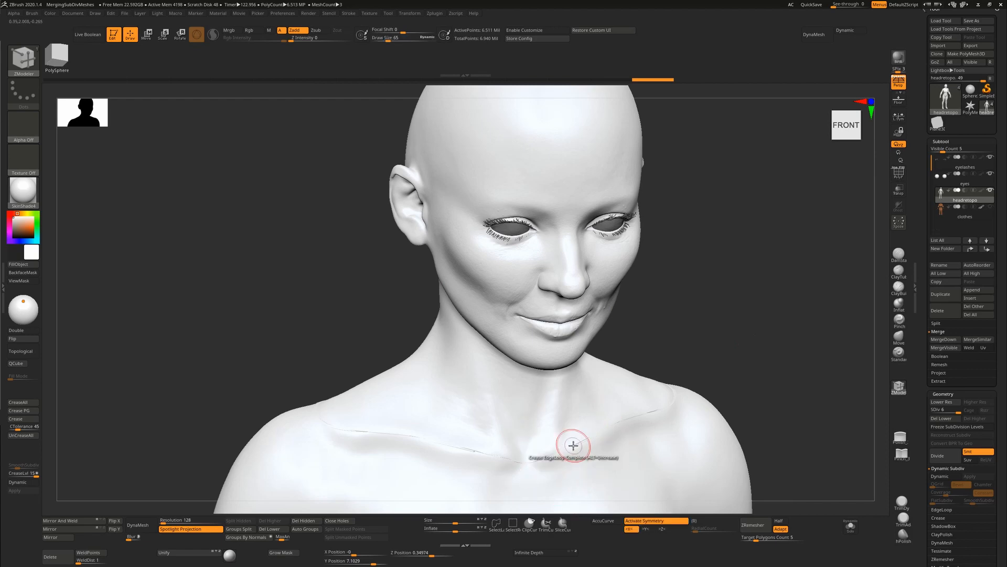
pyautogui.press('shift')
pyautogui.keyDown('shift'); pyautogui.moveTo(531, 466); pyautogui.dragTo(675, 392); pyautogui.keyUp('shift')
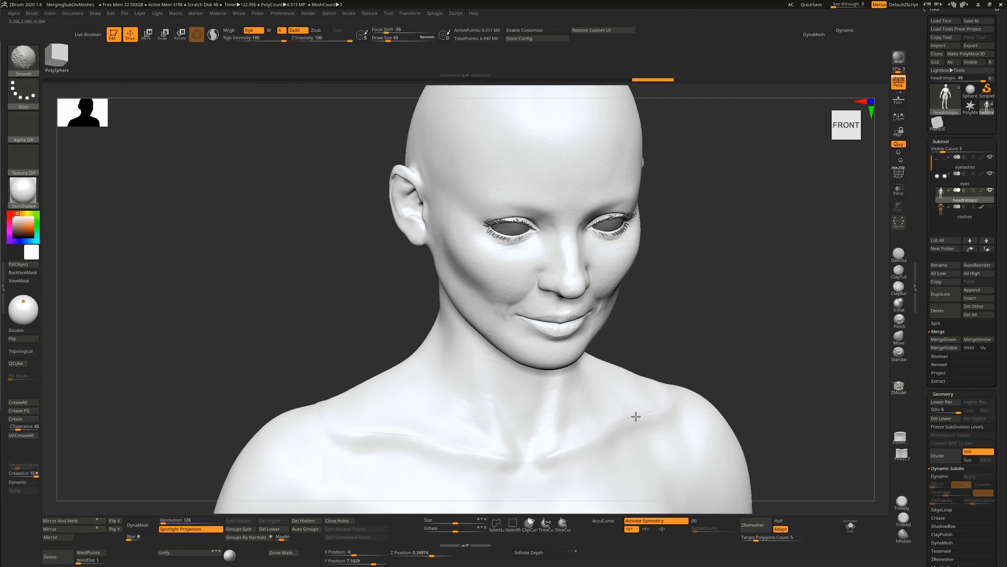
# Smooth the collarbone seam at lower subdivision levels 5, 3 and 4, and return the mesh to level 6
pyautogui.hotkey('shift', 'd')
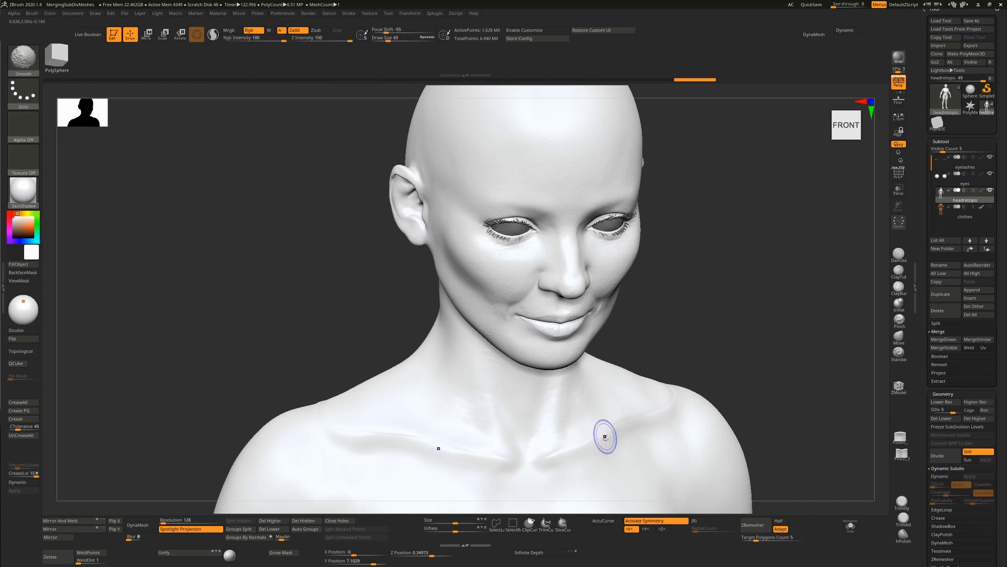
pyautogui.moveTo(945, 411); pyautogui.dragTo(939, 411)
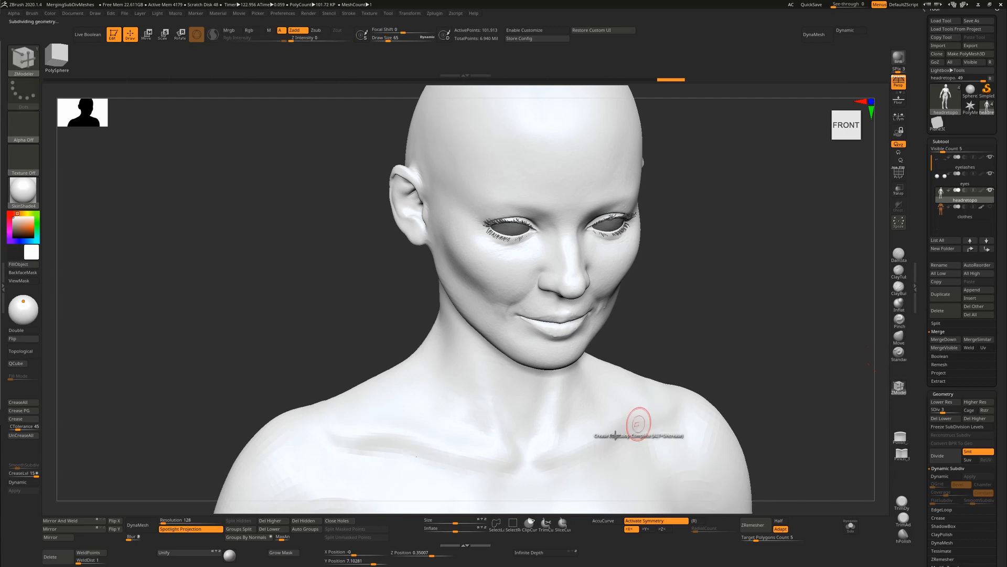
pyautogui.press('d')
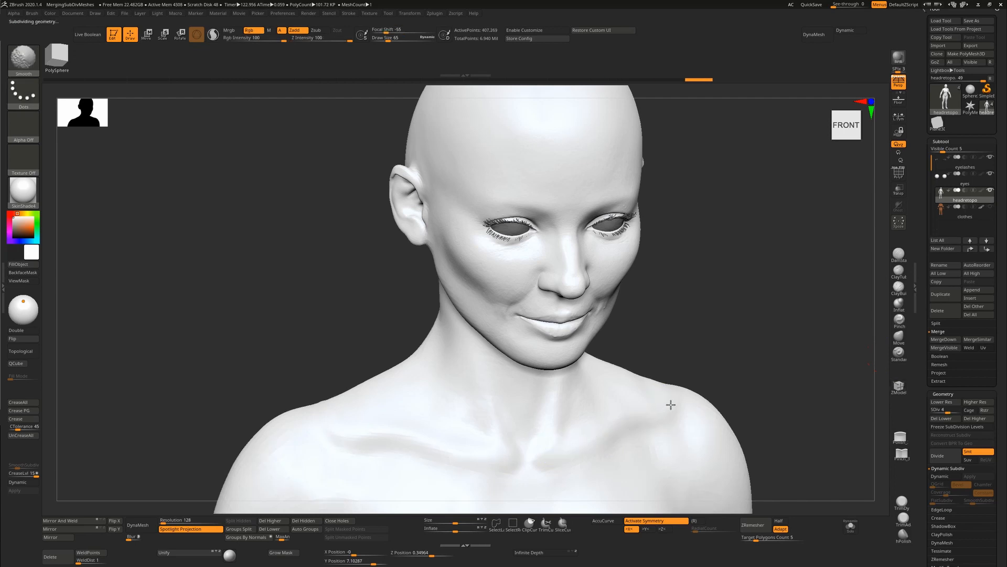
pyautogui.press('b')
pyautogui.press('z')
pyautogui.press('m')
pyautogui.press('d')
pyautogui.press('d')
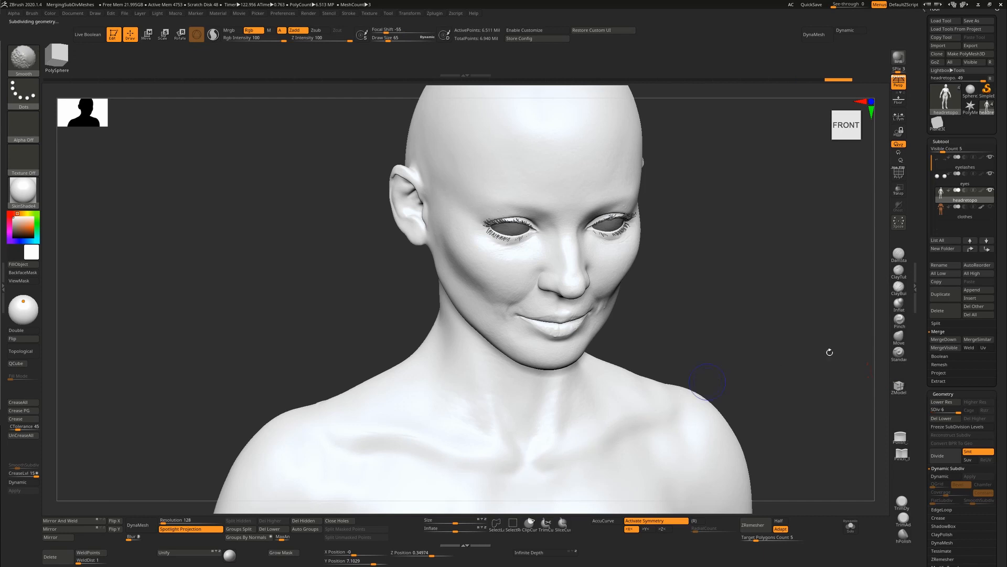
# Make the clothes subtool visible, view the dressed figure from the front, and turn on the polyframe
pyautogui.keyDown('shift'); pyautogui.moveTo(796, 341); pyautogui.dragTo(787, 337); pyautogui.keyUp('shift')
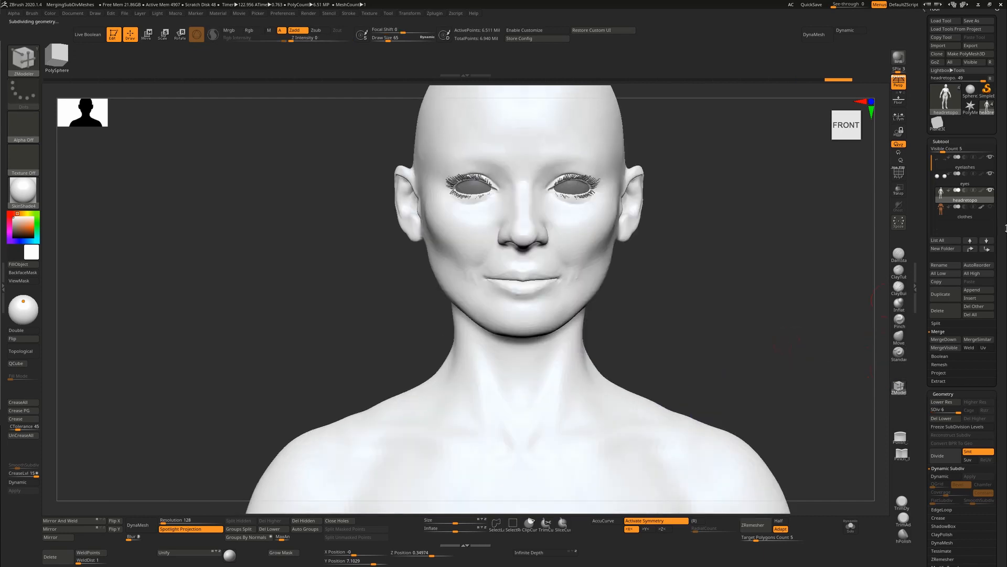
pyautogui.click(989, 207)
pyautogui.press('f')
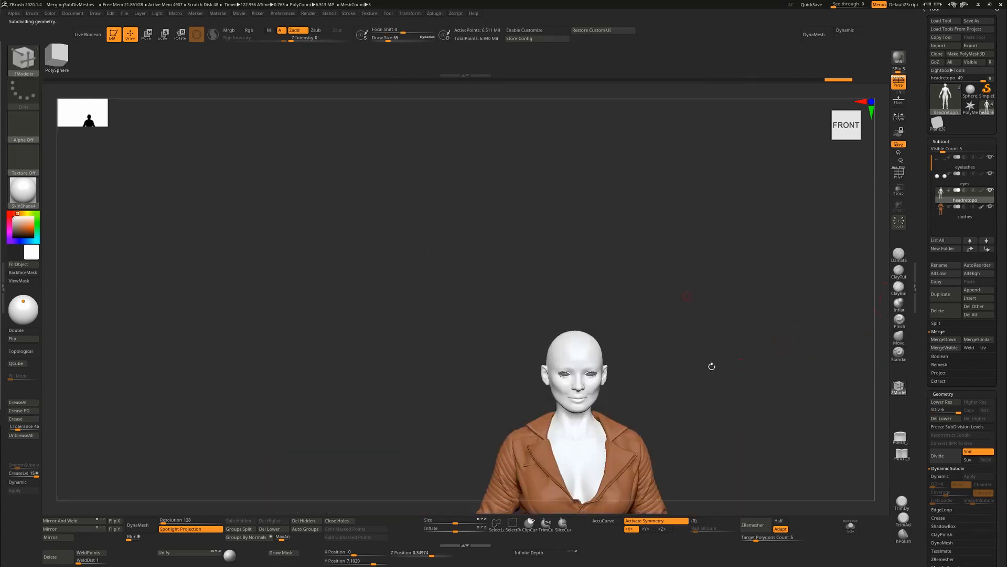
pyautogui.hotkey('shift', 'f')
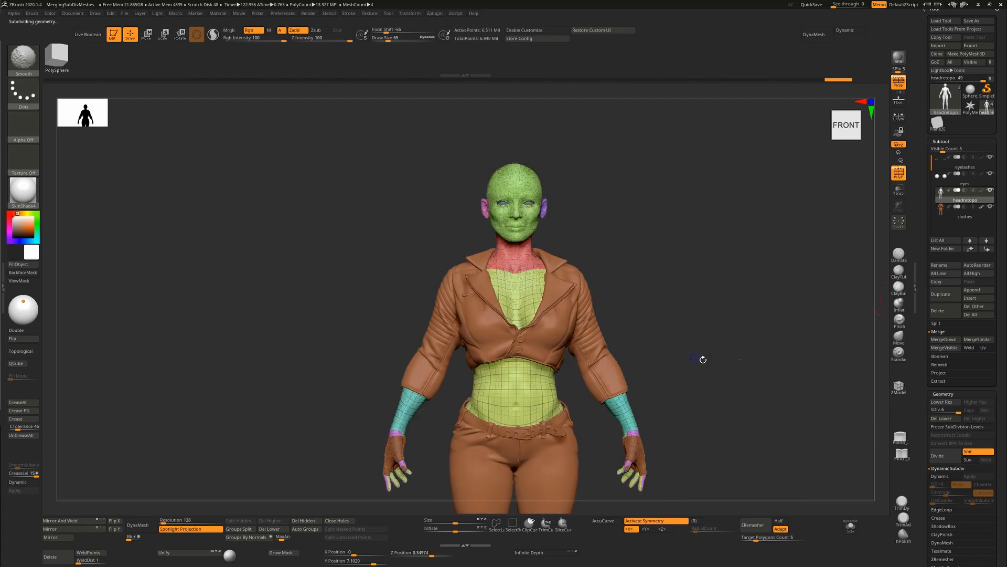
pyautogui.moveTo(741, 361)
pyautogui.mouseDown()
pyautogui.moveTo(720, 364)
pyautogui.moveTo(735, 359)
pyautogui.mouseUp()
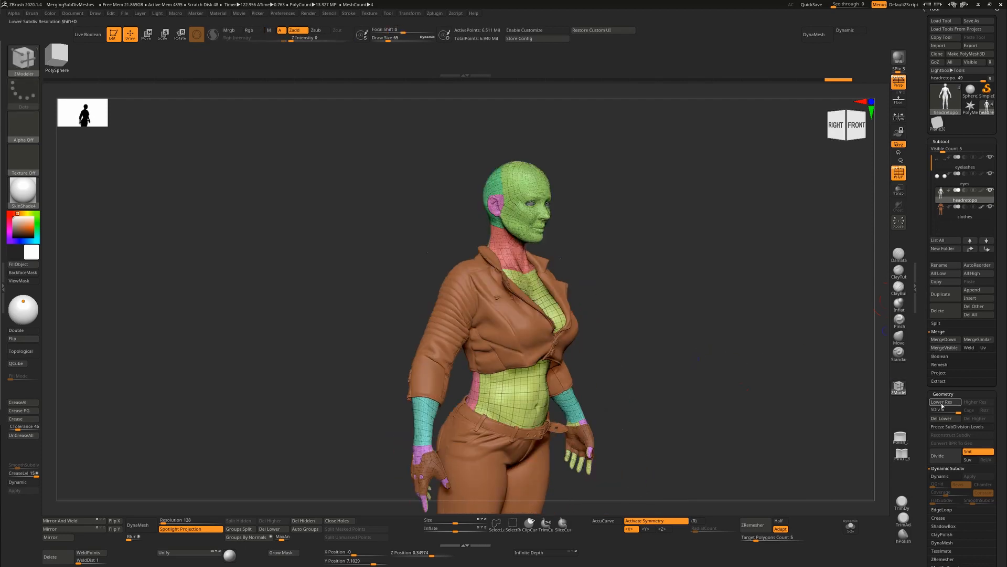
# Check the merged mesh from subdivision level 1 up to level 6, and frame the whole figure from the front without polyframe
pyautogui.moveTo(945, 410); pyautogui.dragTo(910, 401)
pyautogui.press('d')
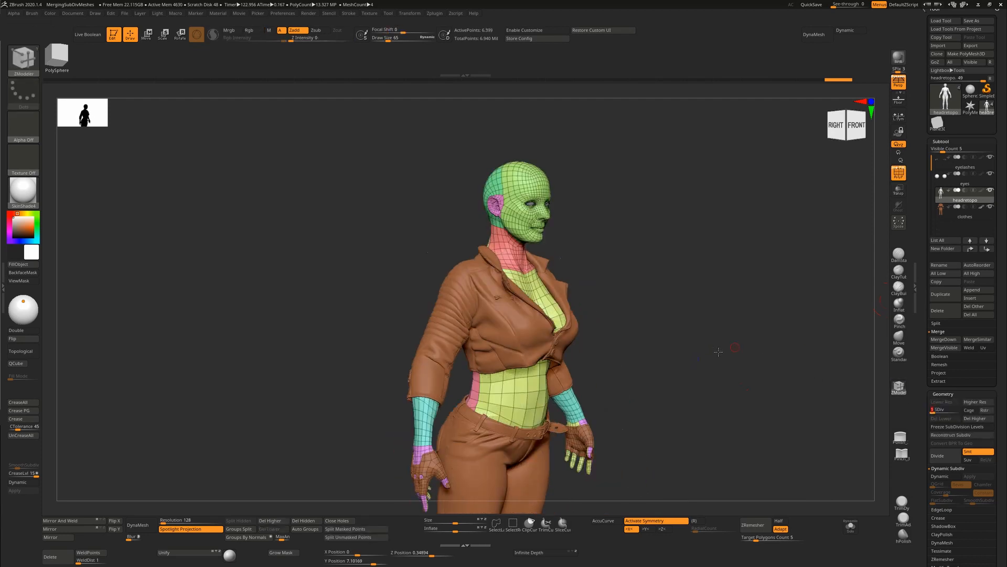
pyautogui.keyDown('shift'); pyautogui.moveTo(720, 351); pyautogui.dragTo(716, 359); pyautogui.keyUp('shift')
pyautogui.press('d')
pyautogui.press('d')
pyautogui.press('d')
pyautogui.press('d')
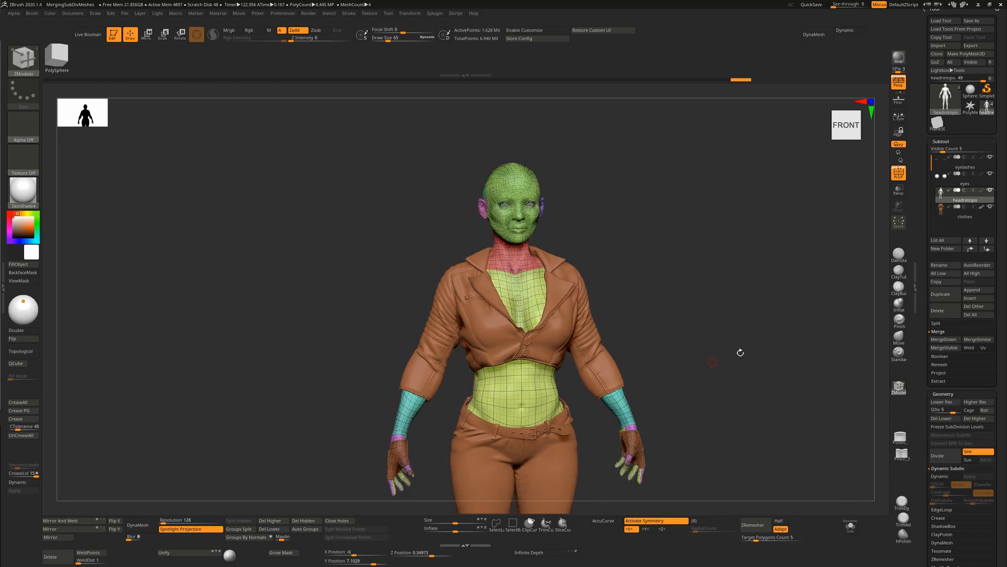
pyautogui.hotkey('shift', 'f')
pyautogui.press('f')
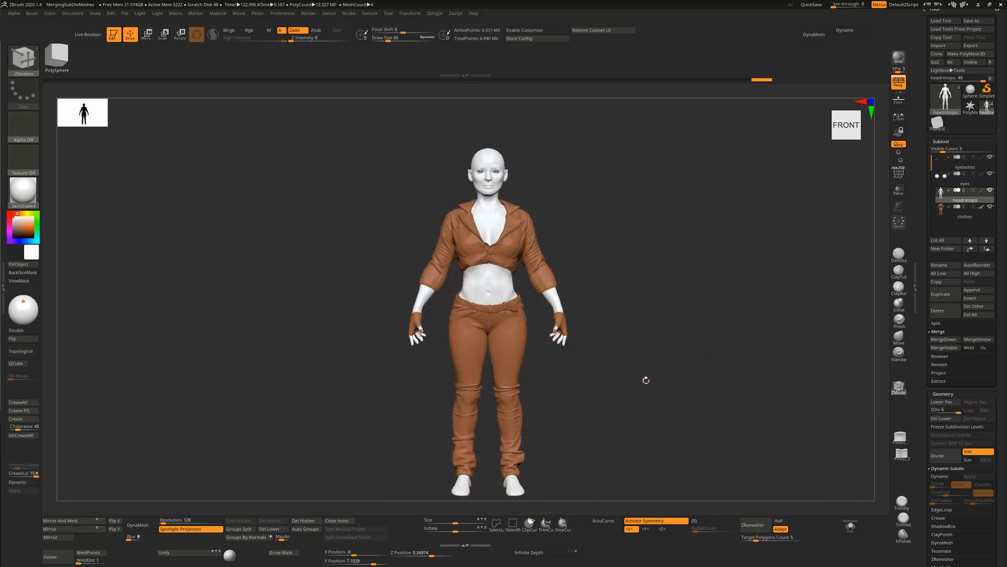